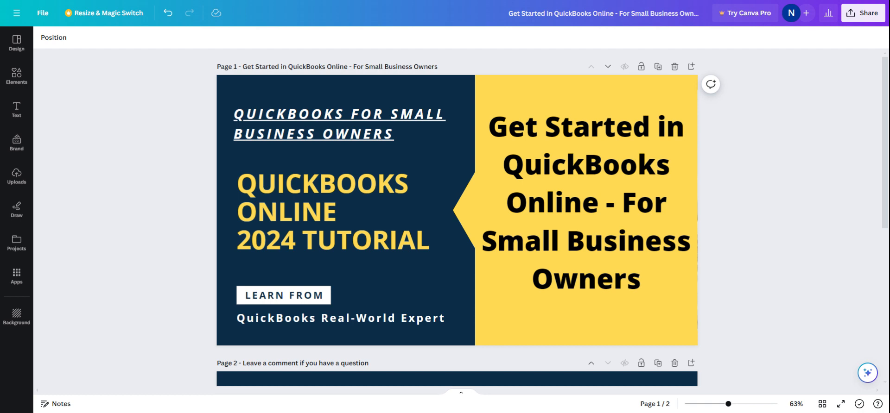
{"action": "scroll", "coordinate": [149, 185], "scroll_direction": "down", "scroll_amount": 6}
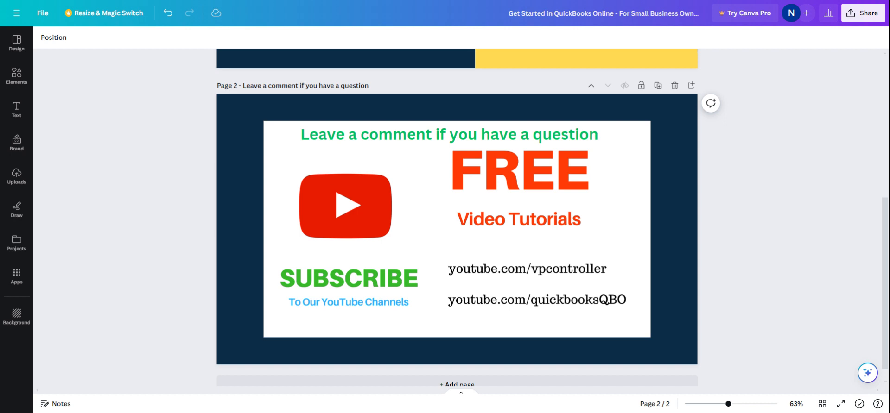
{"action": "scroll", "coordinate": [136, 189], "scroll_direction": "up", "scroll_amount": 5}
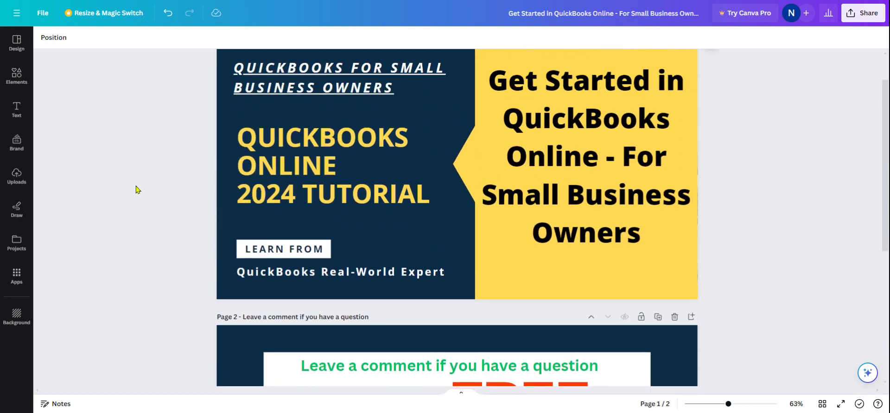
{"action": "scroll", "coordinate": [136, 189], "scroll_direction": "up", "scroll_amount": 1}
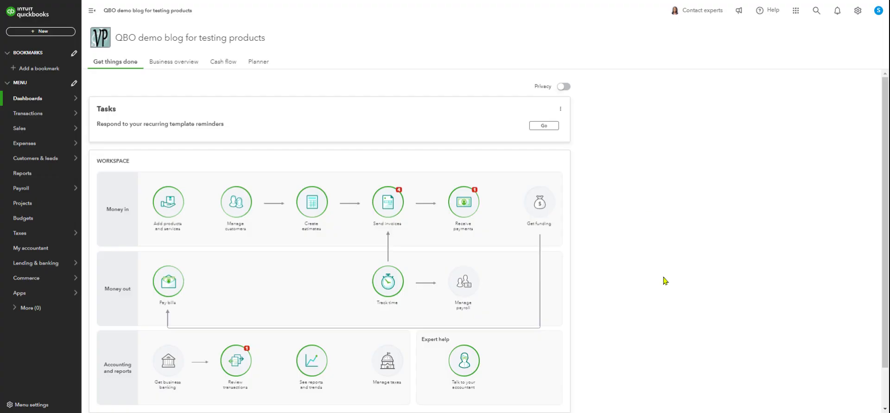
{"action": "scroll", "coordinate": [635, 255], "scroll_direction": "down", "scroll_amount": 1}
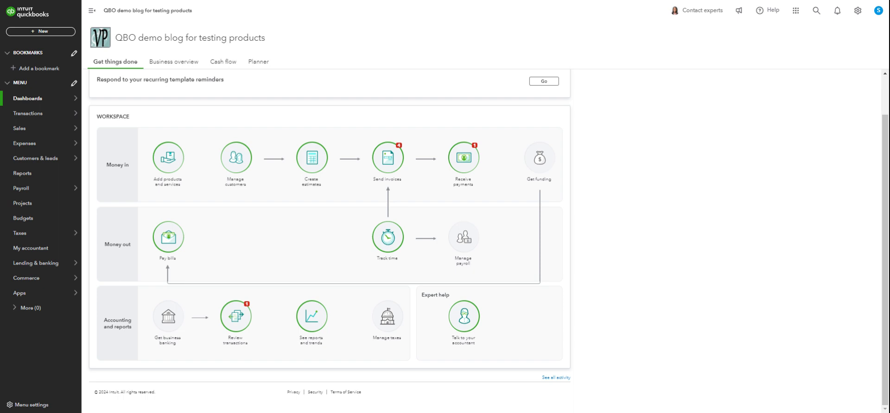
{"action": "scroll", "coordinate": [612, 167], "scroll_direction": "up", "scroll_amount": 1}
{"action": "scroll", "coordinate": [613, 167], "scroll_direction": "down", "scroll_amount": 1}
{"action": "scroll", "coordinate": [613, 170], "scroll_direction": "up", "scroll_amount": 1}
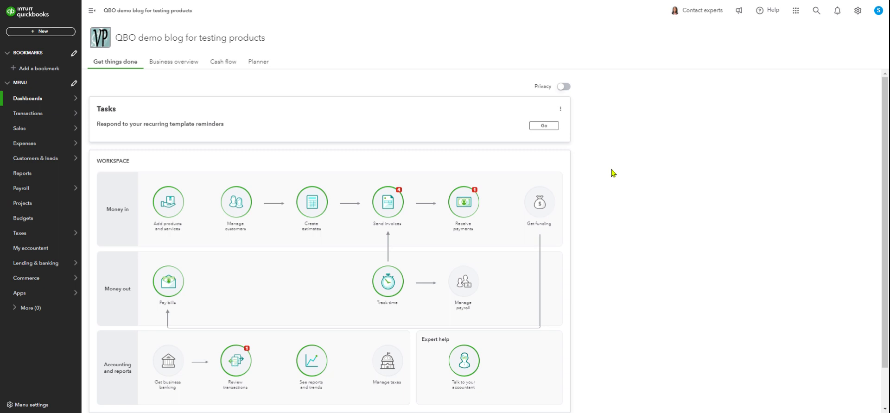
{"action": "scroll", "coordinate": [613, 173], "scroll_direction": "down", "scroll_amount": 1}
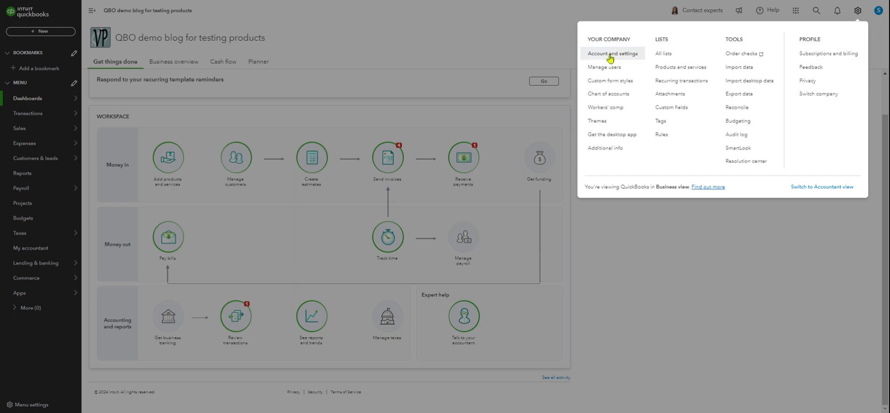
Open Account and Settings and look through the Sales, Expenses, Payments, Time and Advanced settings.
{"action": "left_click", "coordinate": [610, 56]}
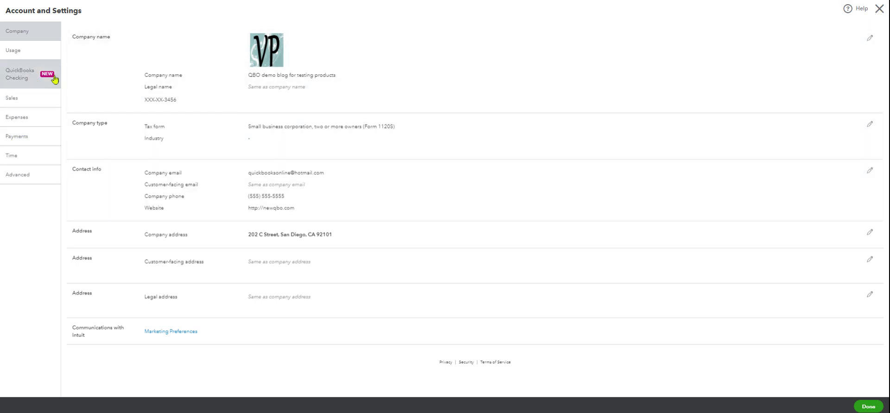
{"action": "left_click", "coordinate": [17, 104]}
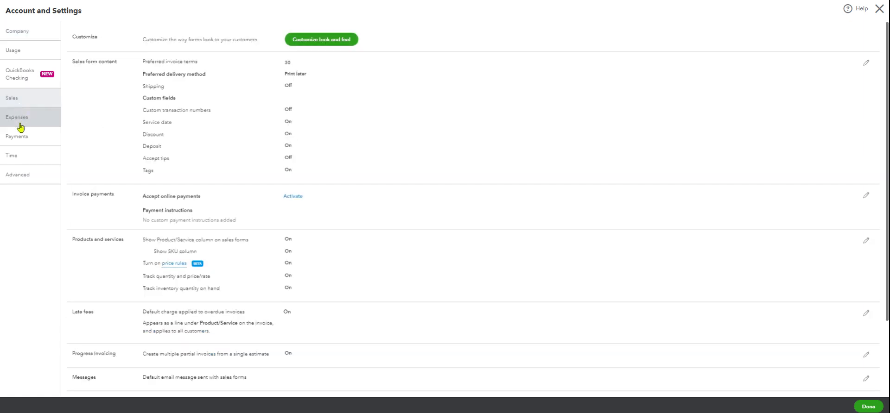
{"action": "left_click", "coordinate": [20, 126]}
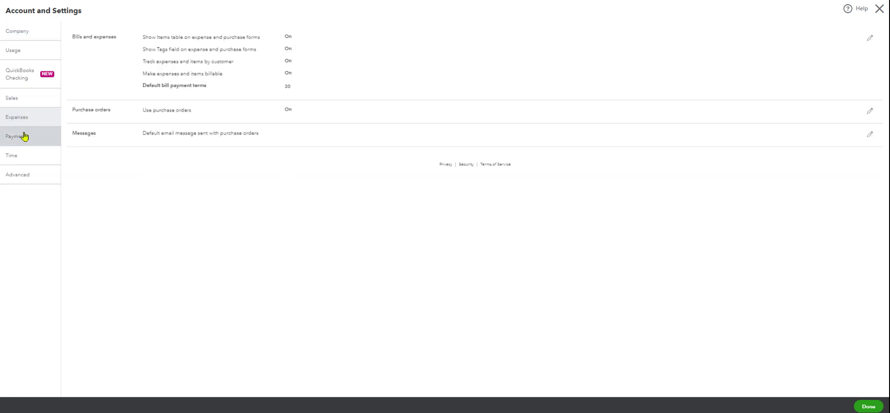
{"action": "left_click", "coordinate": [21, 137]}
{"action": "left_click", "coordinate": [20, 159]}
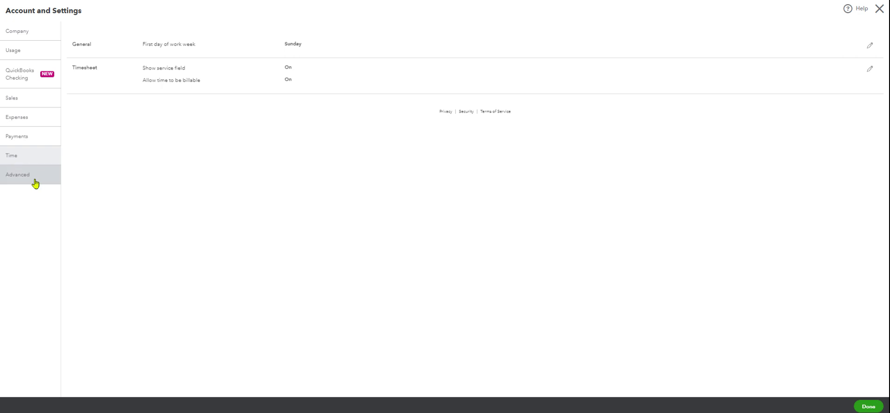
{"action": "left_click", "coordinate": [28, 180]}
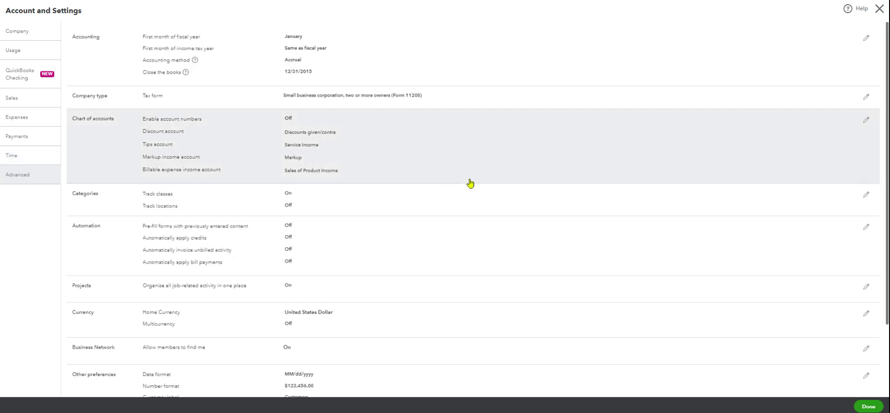
Check the available inactivity sign-out durations in the Other preferences of the Advanced settings, leaving the section without saving.
{"action": "scroll", "coordinate": [475, 176], "scroll_direction": "down", "scroll_amount": 1}
{"action": "scroll", "coordinate": [475, 176], "scroll_direction": "down", "scroll_amount": 2}
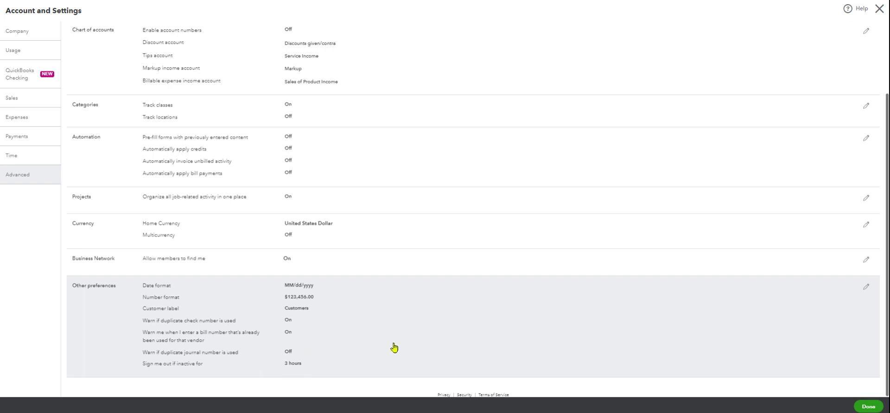
{"action": "left_click", "coordinate": [290, 366]}
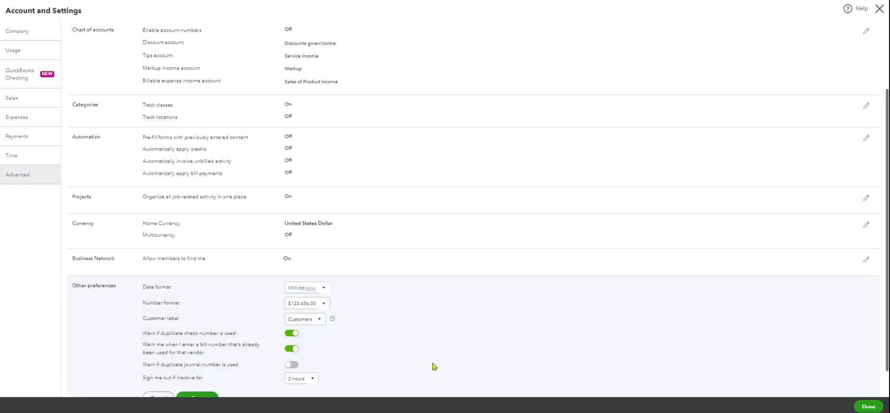
{"action": "scroll", "coordinate": [371, 325], "scroll_direction": "down", "scroll_amount": 1}
{"action": "left_click", "coordinate": [314, 353]}
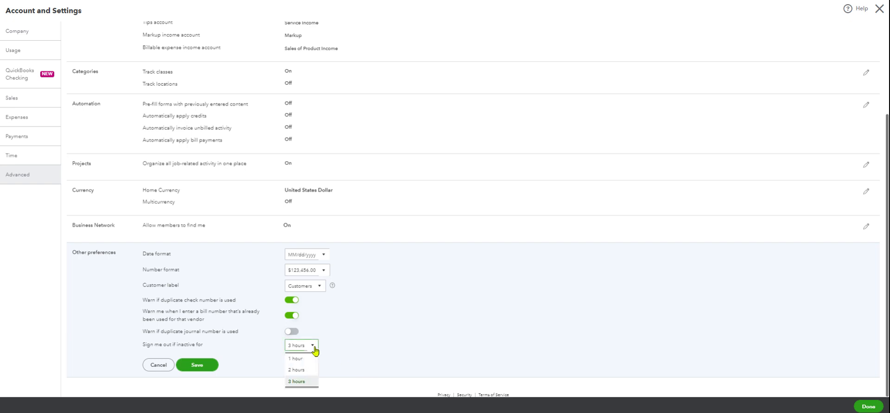
{"action": "left_click", "coordinate": [364, 339]}
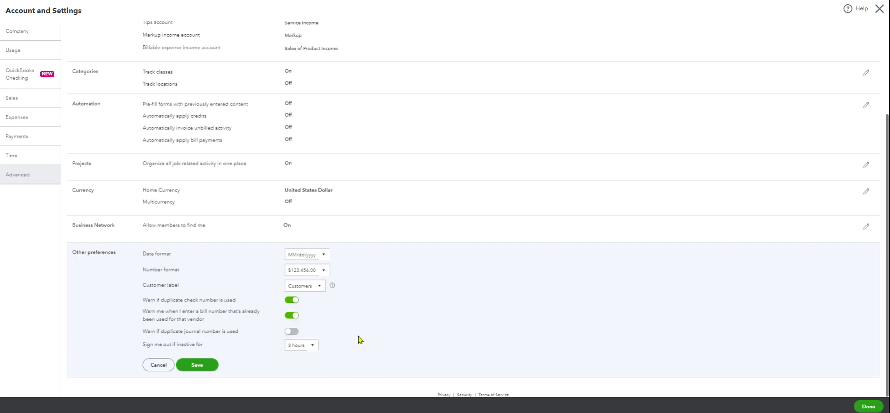
{"action": "left_click", "coordinate": [158, 366]}
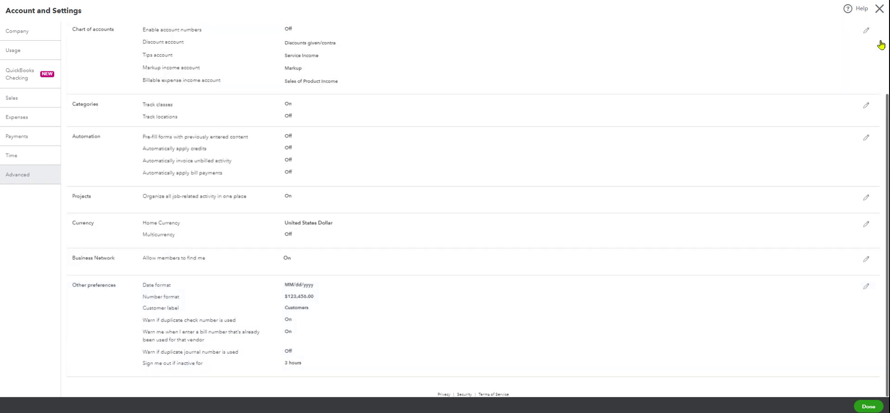
Close Account and Settings and view the sign-out option of the signed-in profile without signing out.
{"action": "left_click", "coordinate": [879, 9]}
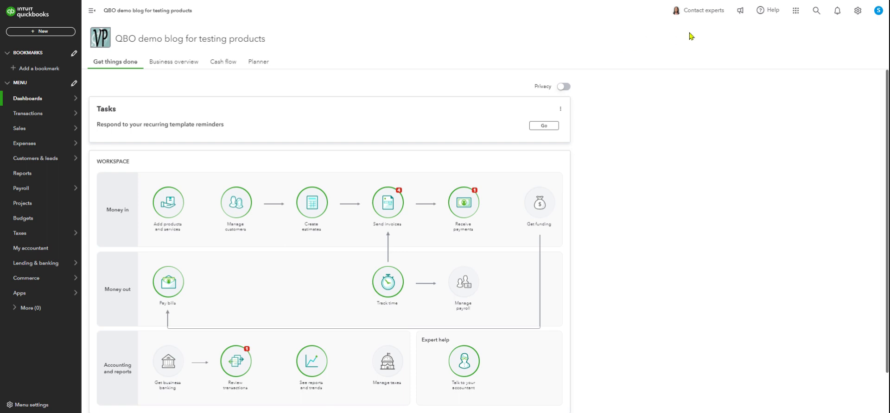
{"action": "left_click", "coordinate": [879, 11]}
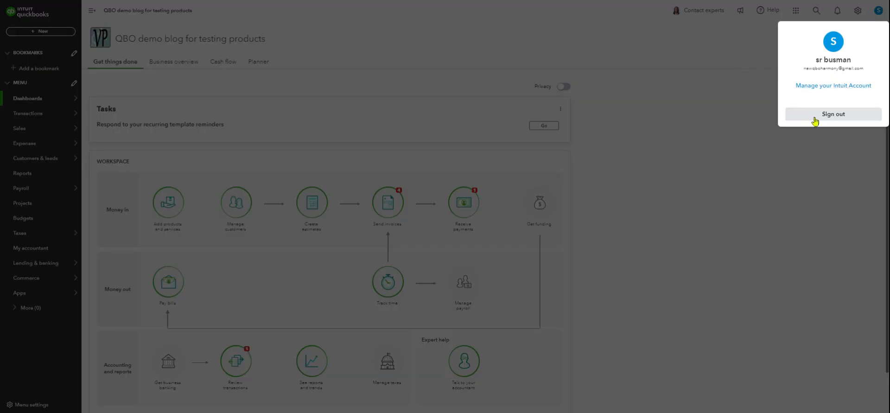
{"action": "left_click", "coordinate": [695, 82]}
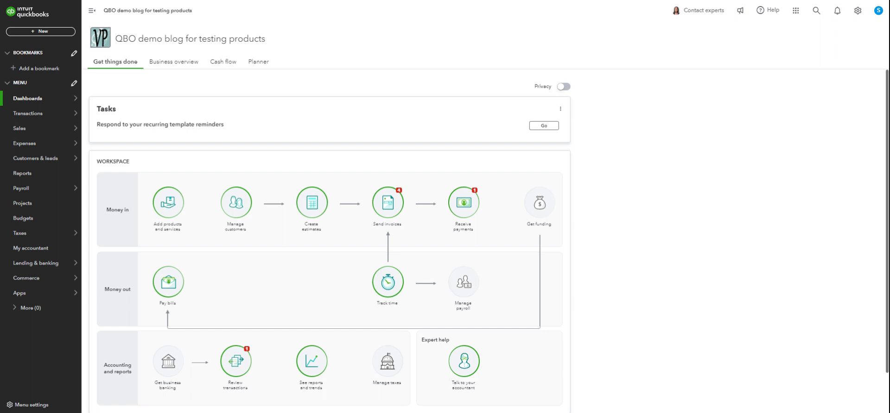
Open the Customers list under Sales and look over the blank new customer form, closing it without saving.
{"action": "mouse_move", "coordinate": [50, 136]}
{"action": "mouse_move", "coordinate": [19, 118]}
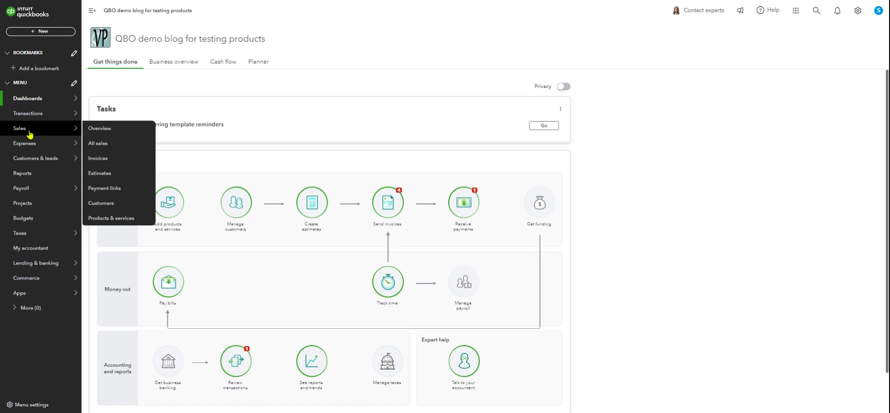
{"action": "mouse_move", "coordinate": [46, 113]}
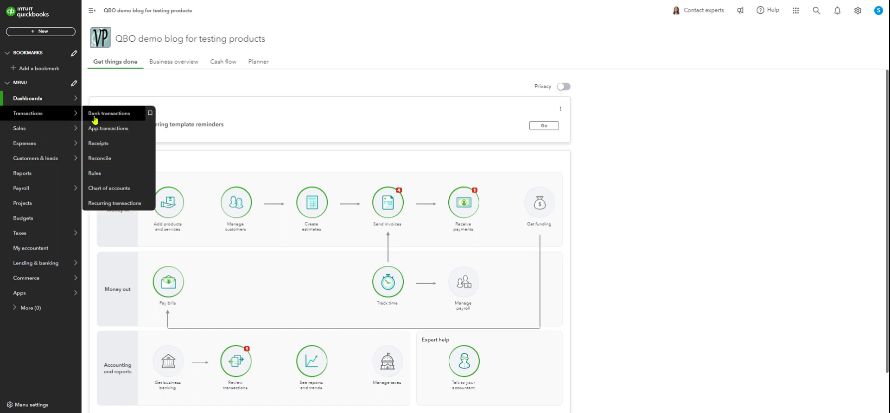
{"action": "mouse_move", "coordinate": [30, 145]}
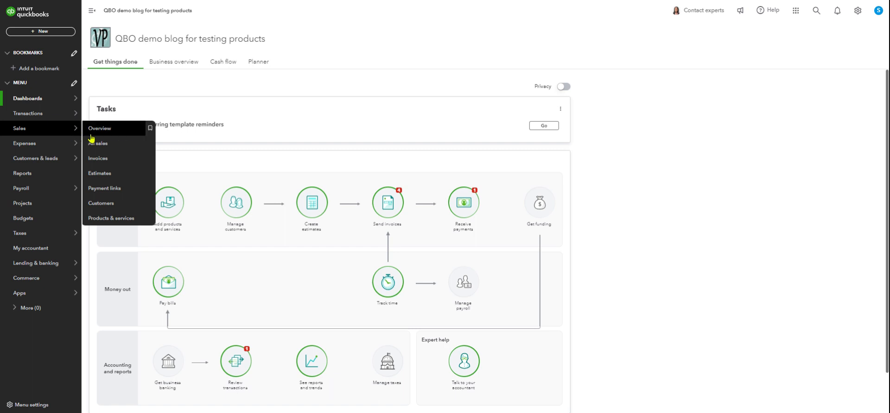
{"action": "left_click", "coordinate": [102, 204]}
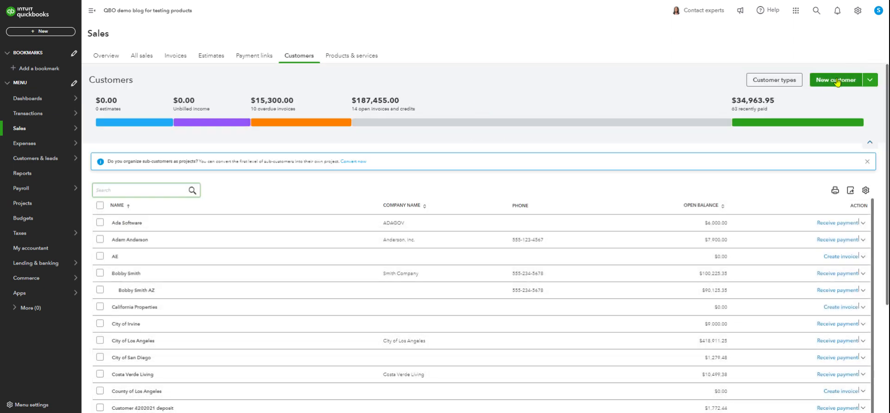
{"action": "left_click", "coordinate": [837, 81]}
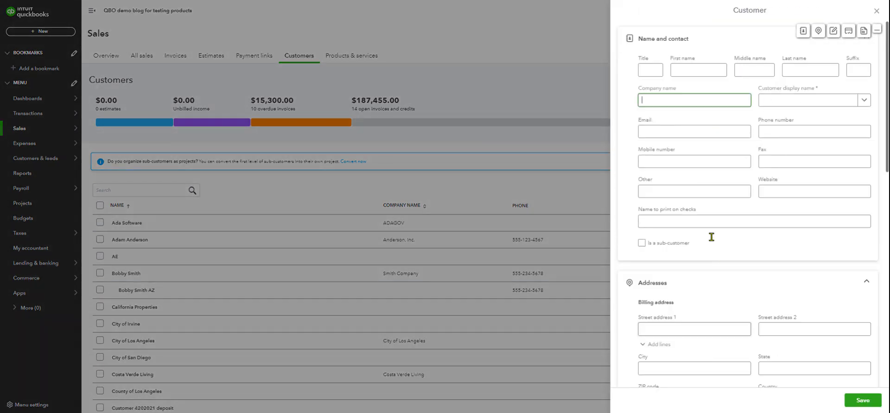
{"action": "scroll", "coordinate": [716, 310], "scroll_direction": "down", "scroll_amount": 3}
{"action": "scroll", "coordinate": [715, 318], "scroll_direction": "up", "scroll_amount": 3}
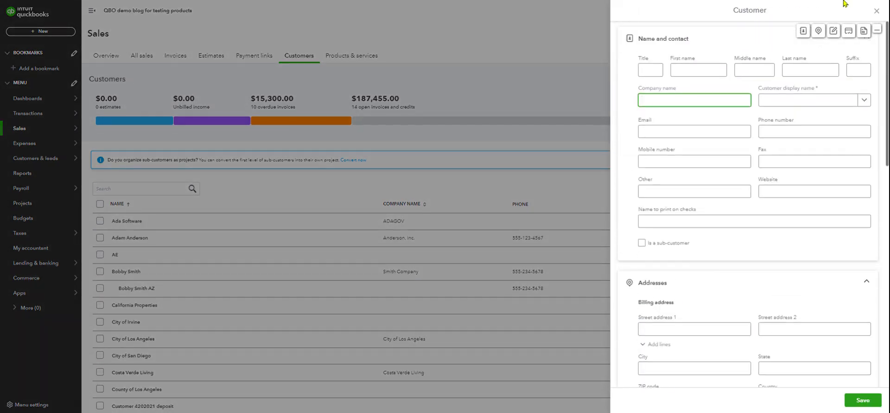
{"action": "left_click", "coordinate": [876, 14]}
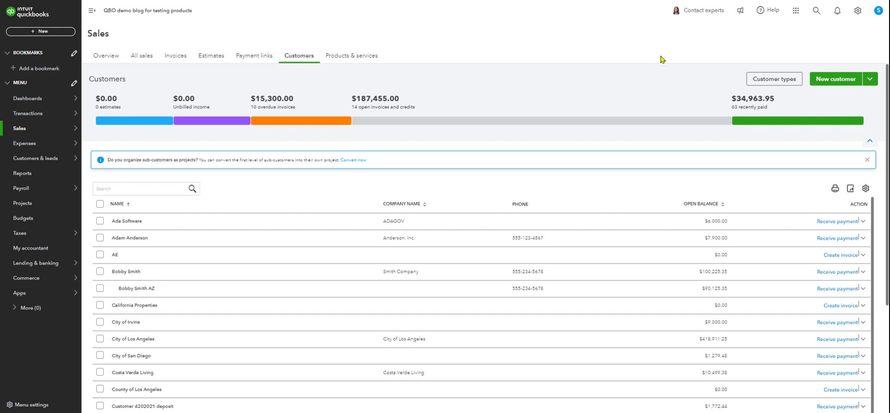
View the options for adding customers in bulk, and look at the single-customer form again without saving.
{"action": "left_click", "coordinate": [870, 82]}
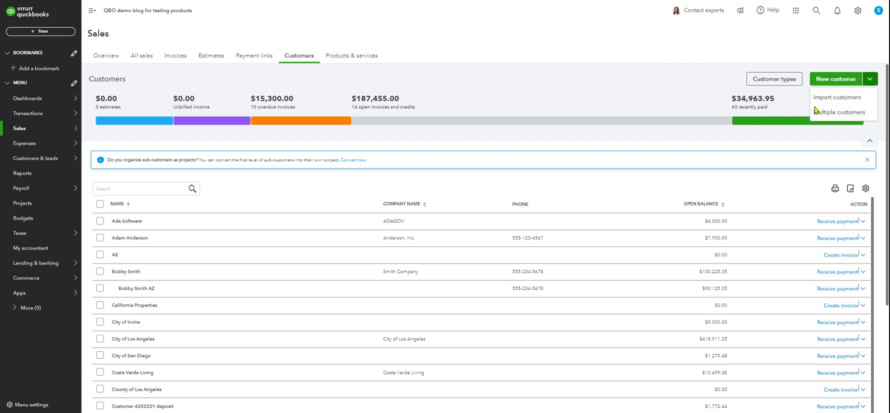
{"action": "left_click", "coordinate": [605, 82]}
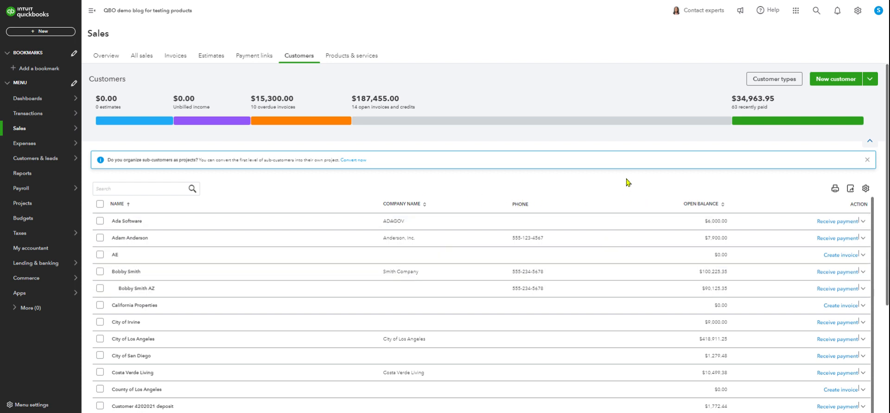
{"action": "left_click", "coordinate": [839, 80]}
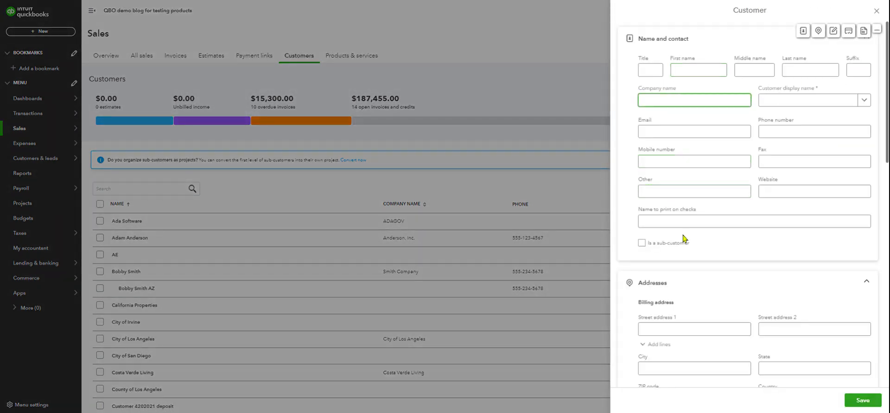
{"action": "left_click", "coordinate": [540, 56]}
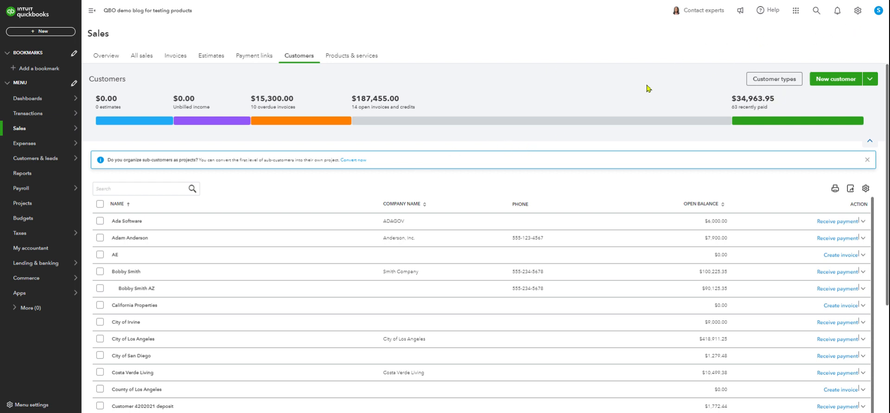
Open the Vendors list under Expenses and look at the blank new vendor form and the options for adding vendors in bulk.
{"action": "mouse_move", "coordinate": [30, 146]}
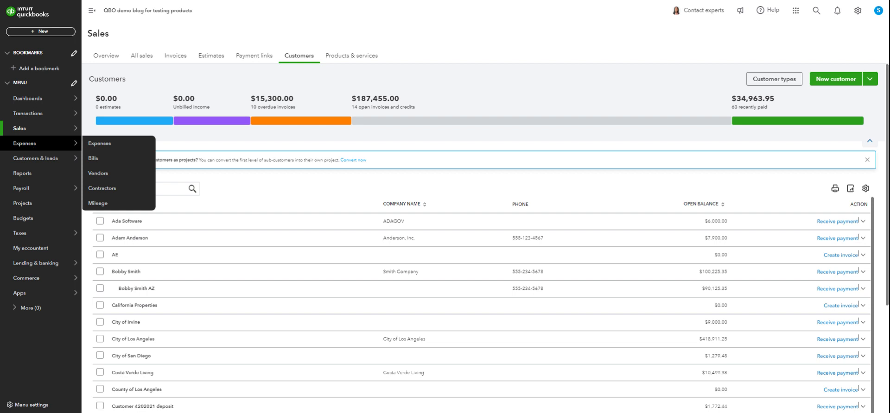
{"action": "left_click", "coordinate": [98, 176]}
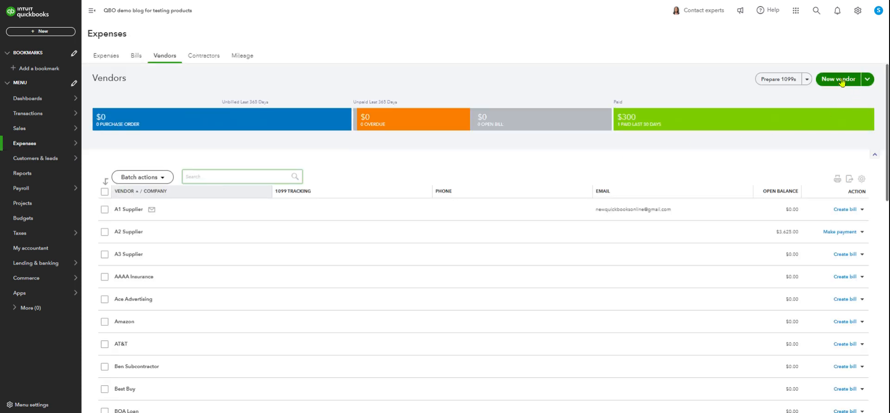
{"action": "left_click", "coordinate": [842, 83]}
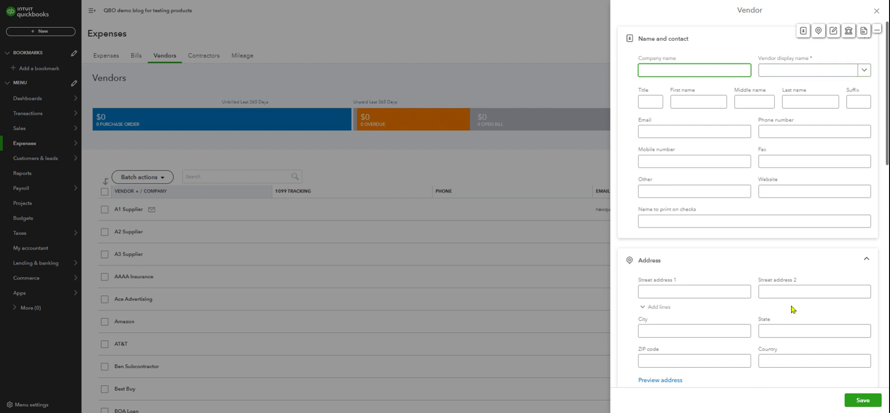
{"action": "left_click", "coordinate": [876, 10]}
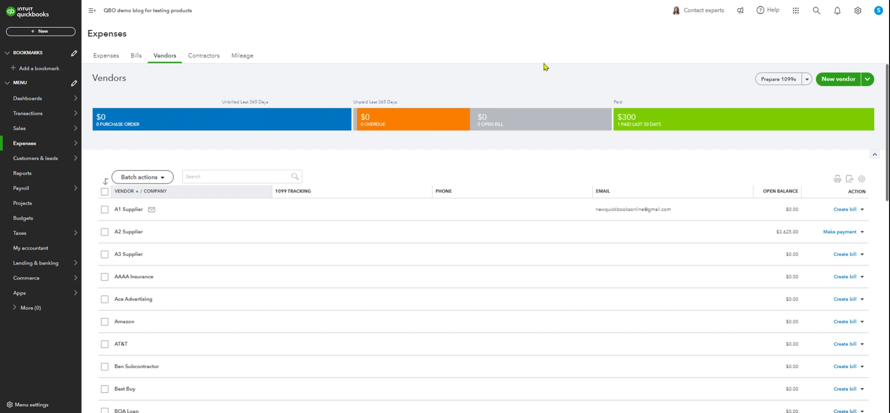
{"action": "left_click", "coordinate": [866, 79]}
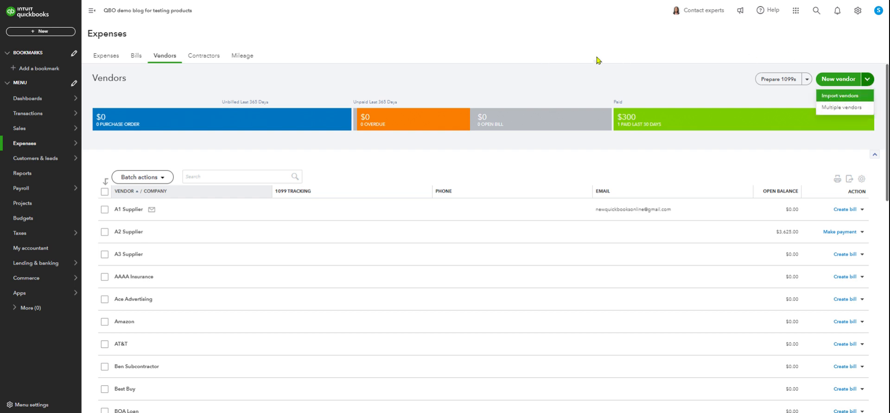
Open a blank new vendor form from the Vendors list and look through its contact, bank payment and additional info sections.
{"action": "left_click", "coordinate": [585, 55]}
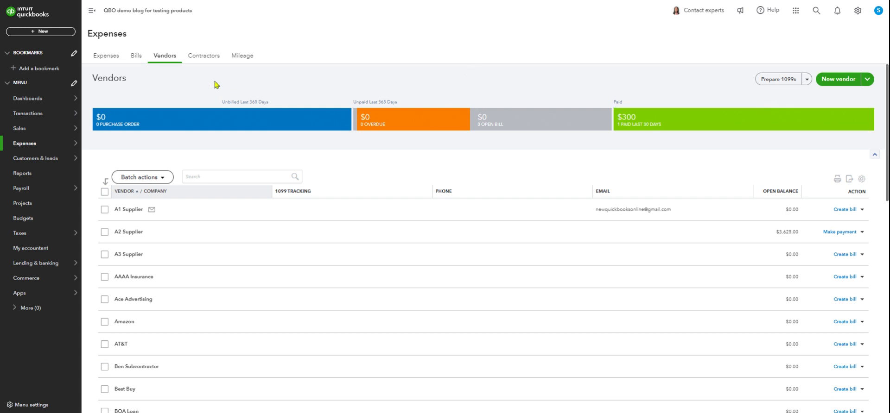
{"action": "mouse_move", "coordinate": [52, 127]}
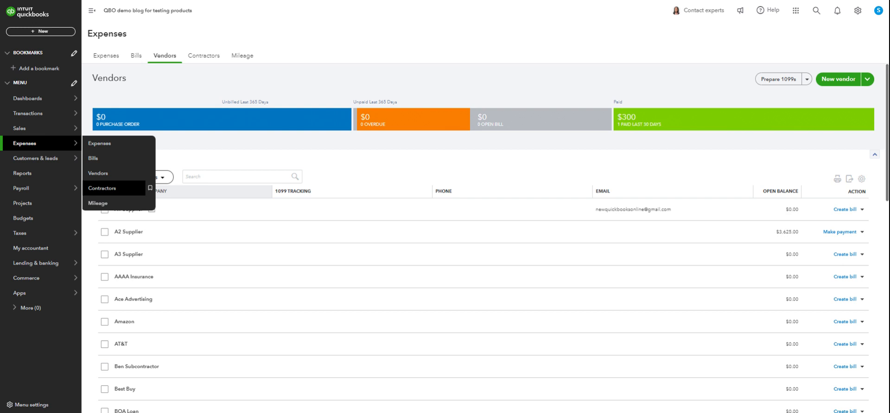
{"action": "left_click", "coordinate": [104, 175]}
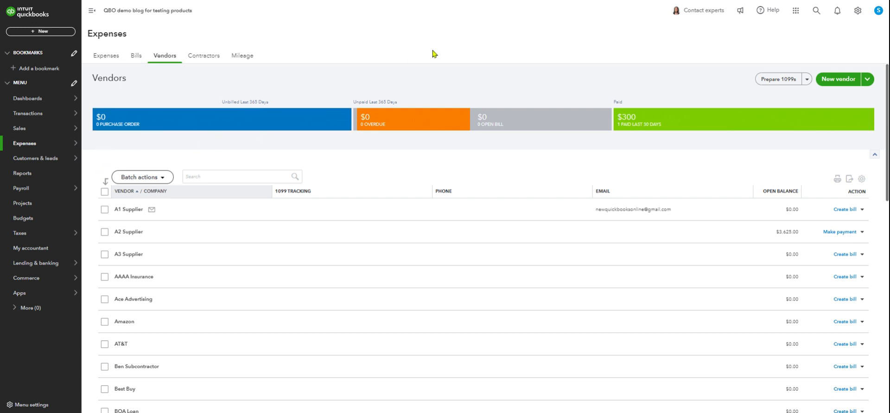
{"action": "left_click", "coordinate": [841, 84]}
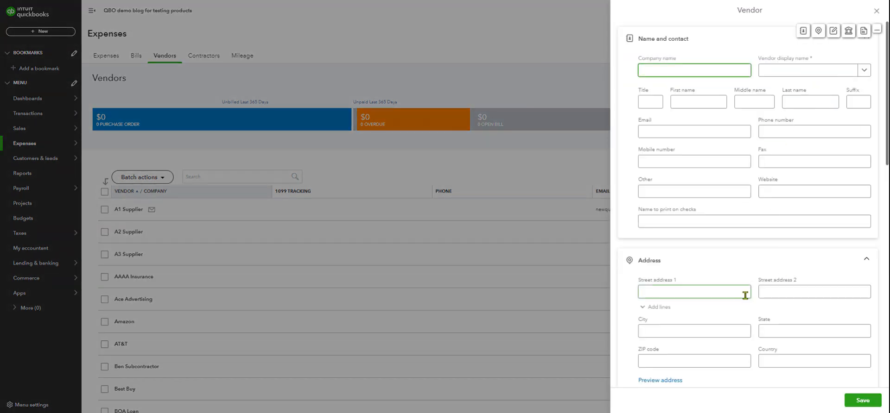
{"action": "scroll", "coordinate": [743, 290], "scroll_direction": "down", "scroll_amount": 1}
{"action": "scroll", "coordinate": [744, 288], "scroll_direction": "down", "scroll_amount": 7}
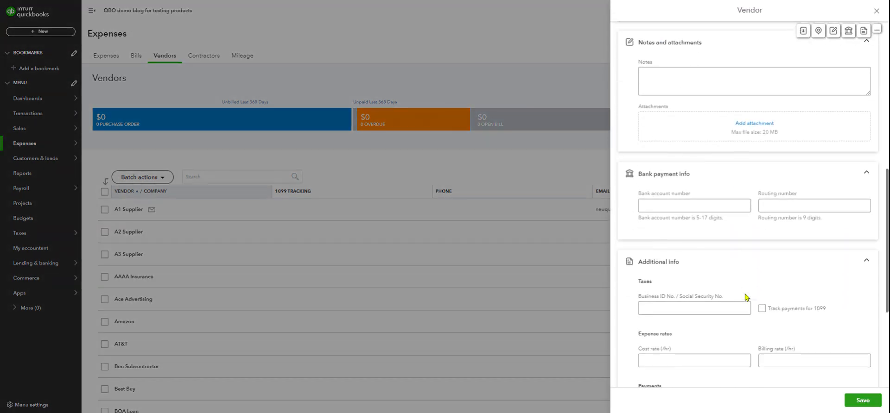
{"action": "scroll", "coordinate": [747, 275], "scroll_direction": "down", "scroll_amount": 4}
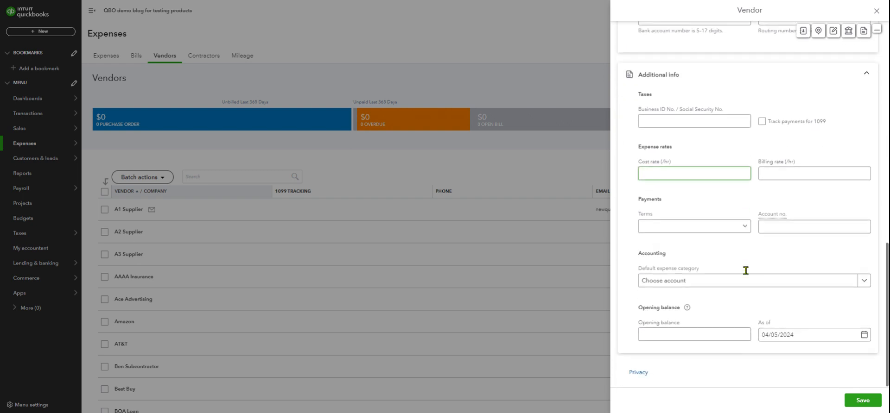
{"action": "scroll", "coordinate": [746, 271], "scroll_direction": "up", "scroll_amount": 2}
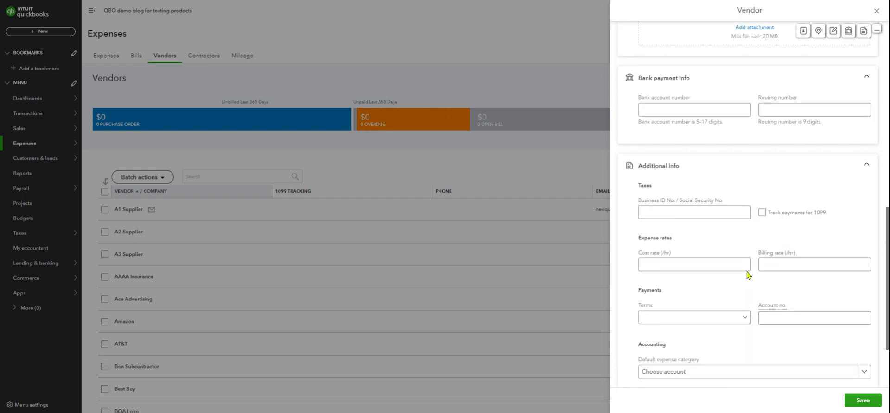
Turn on Track payments for 1099 beside the blank tax ID field in the new vendor form, and leave without saving.
{"action": "left_click", "coordinate": [686, 213]}
{"action": "left_click", "coordinate": [763, 215]}
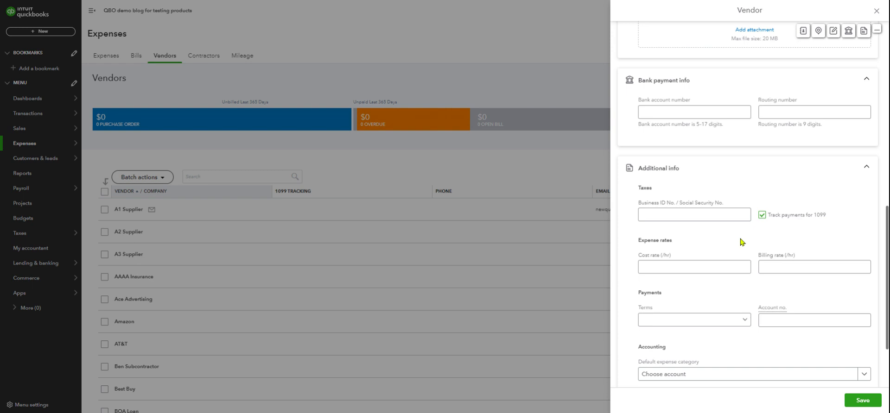
{"action": "left_click", "coordinate": [718, 216]}
{"action": "left_click", "coordinate": [658, 214]}
{"action": "left_click", "coordinate": [876, 10]}
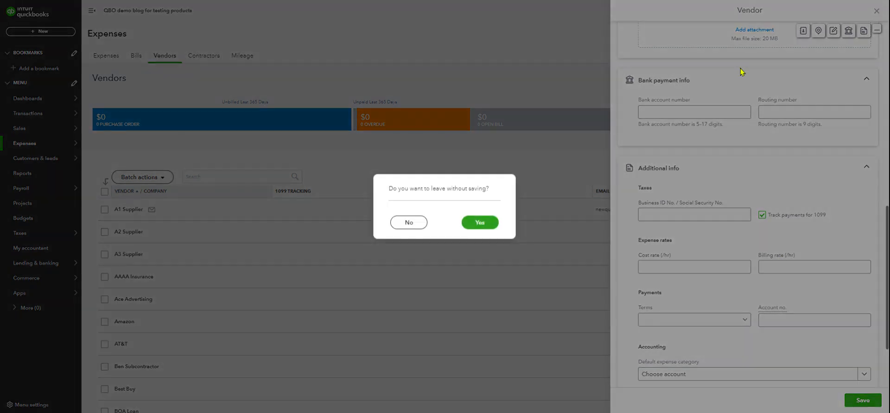
{"action": "left_click", "coordinate": [478, 227]}
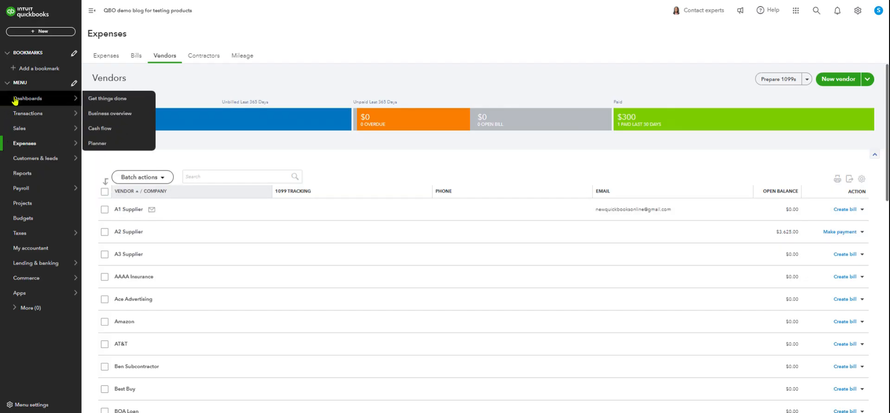
Open the Sales tax page under Taxes and look over the agency's amount due and the tax returns.
{"action": "mouse_move", "coordinate": [17, 132]}
{"action": "mouse_move", "coordinate": [28, 145]}
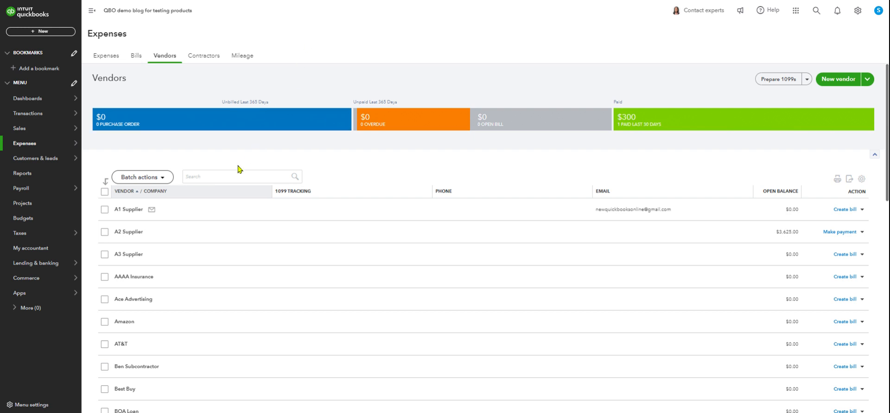
{"action": "mouse_move", "coordinate": [28, 237]}
{"action": "left_click", "coordinate": [107, 253]}
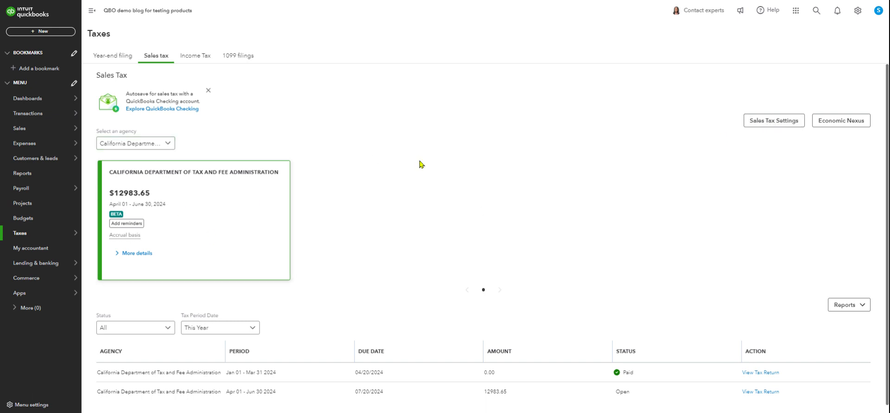
{"action": "scroll", "coordinate": [420, 164], "scroll_direction": "down", "scroll_amount": 1}
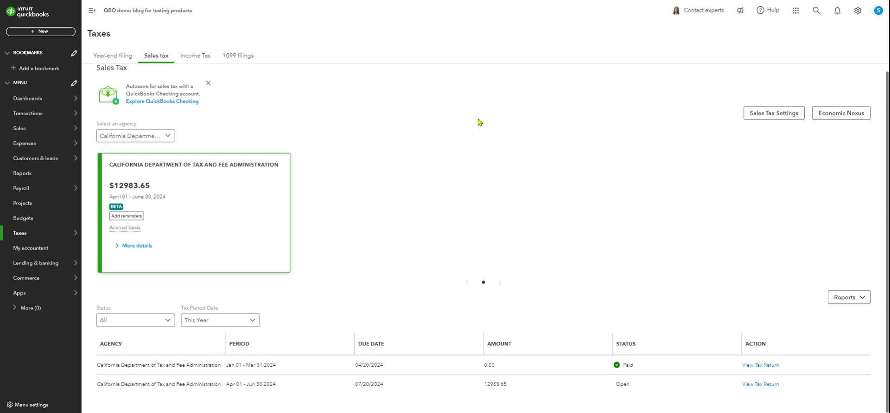
Open the Chart of accounts under Transactions and look over the list of accounts and their types.
{"action": "mouse_move", "coordinate": [47, 143]}
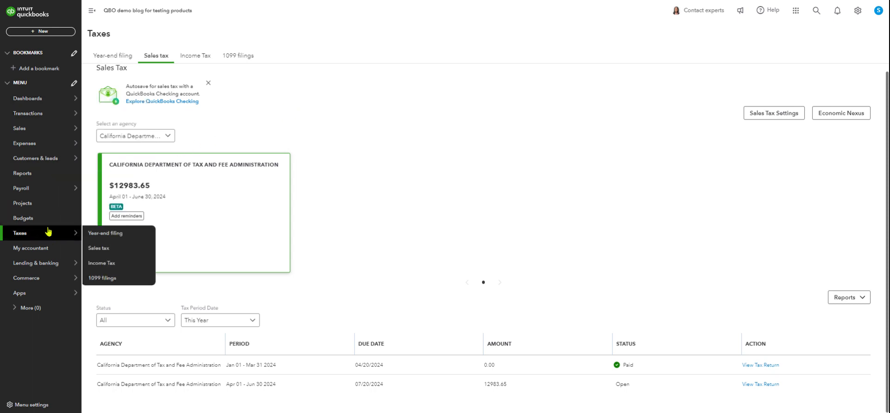
{"action": "mouse_move", "coordinate": [43, 186]}
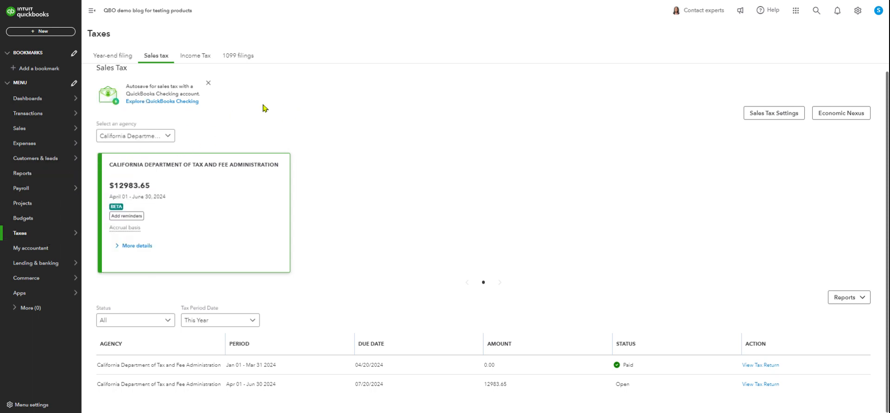
{"action": "mouse_move", "coordinate": [28, 117]}
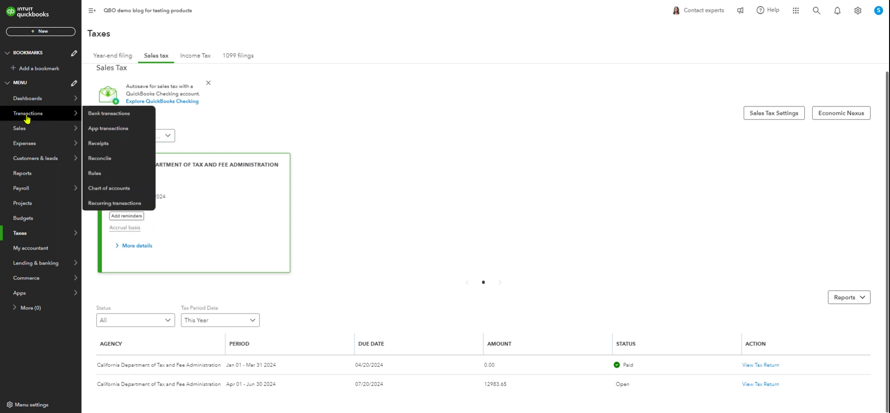
{"action": "left_click", "coordinate": [101, 190]}
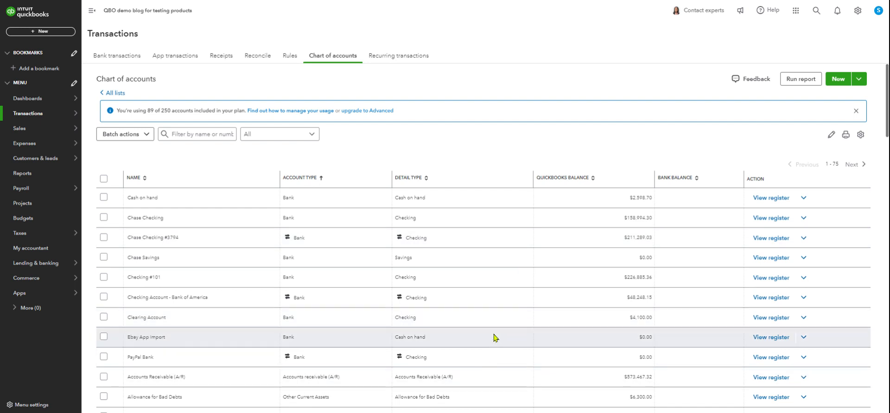
{"action": "scroll", "coordinate": [501, 356], "scroll_direction": "down", "scroll_amount": 1}
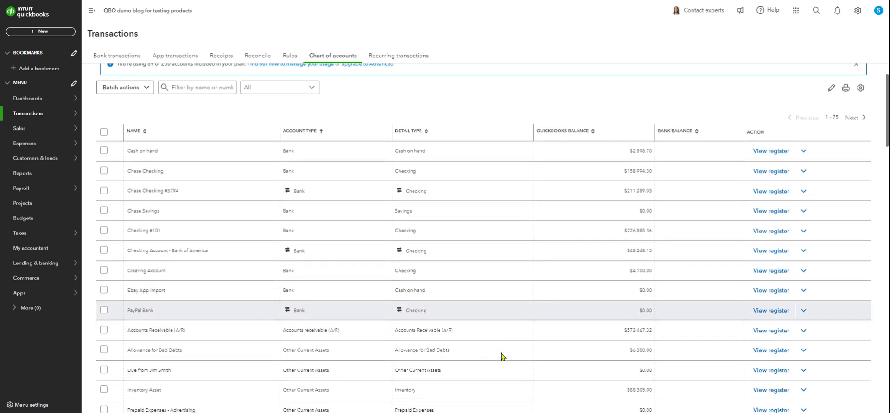
{"action": "scroll", "coordinate": [503, 279], "scroll_direction": "up", "scroll_amount": 1}
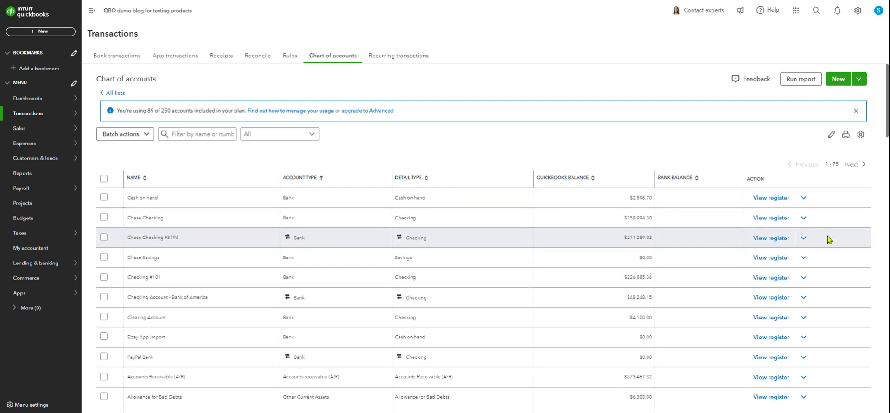
Open the numbered Chase Checking account for editing, view its detail type options, and close it without saving.
{"action": "left_click", "coordinate": [807, 242]}
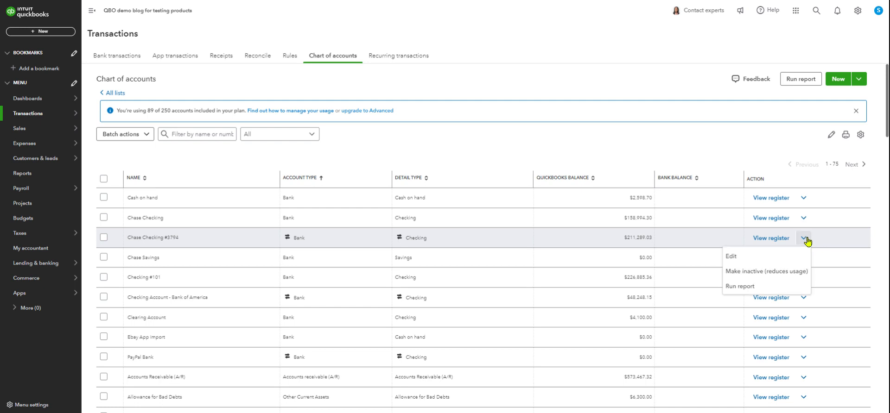
{"action": "left_click", "coordinate": [737, 261]}
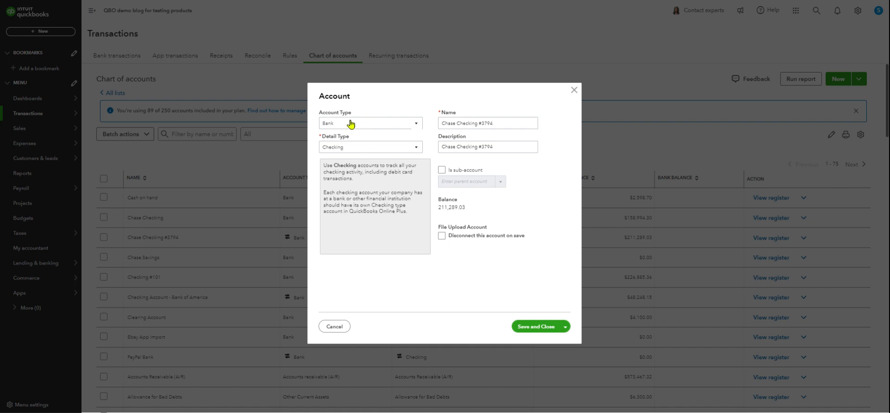
{"action": "left_click", "coordinate": [409, 149]}
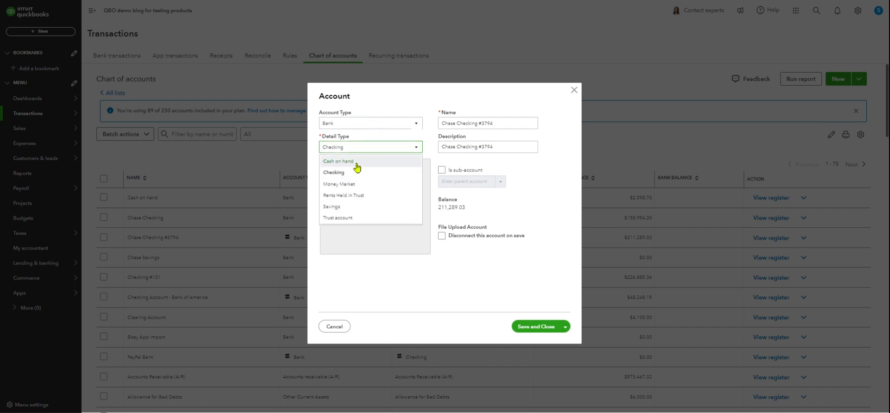
{"action": "left_click", "coordinate": [396, 98]}
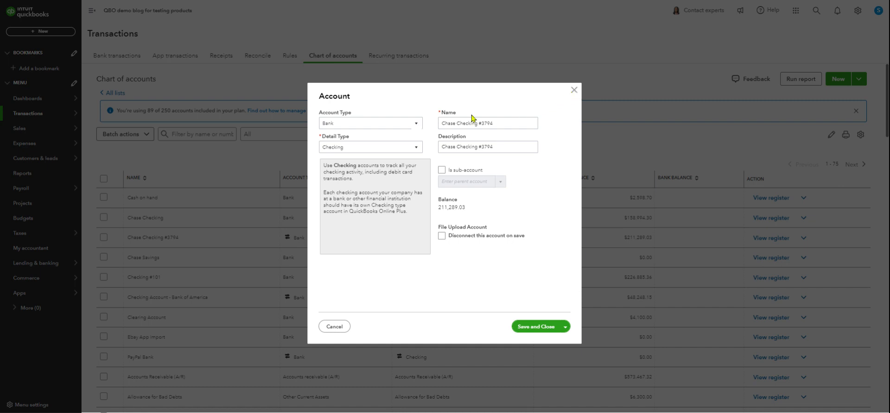
{"action": "left_click", "coordinate": [575, 91]}
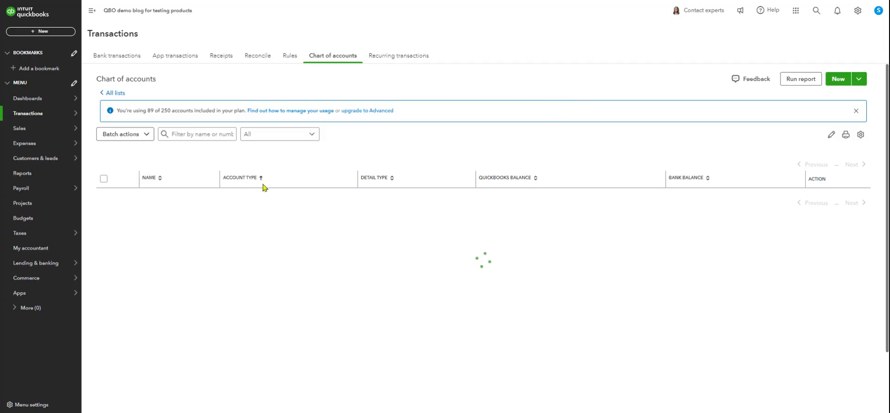
Filter the chart of accounts by the word "credit".
{"action": "left_click", "coordinate": [197, 135]}
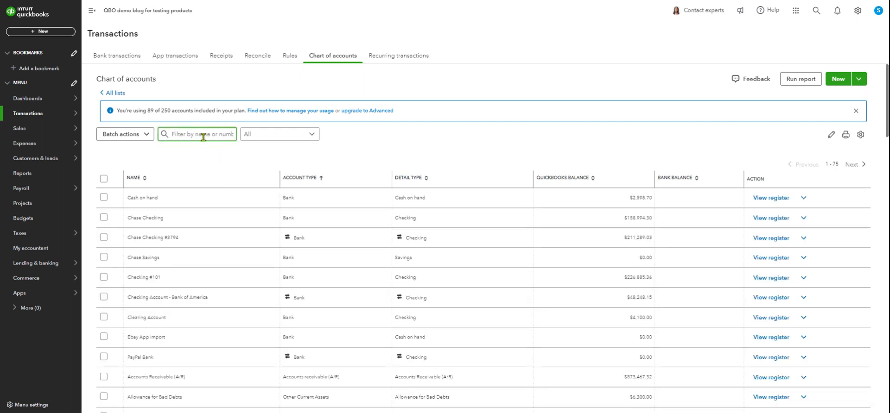
{"action": "type", "text": "cred"}
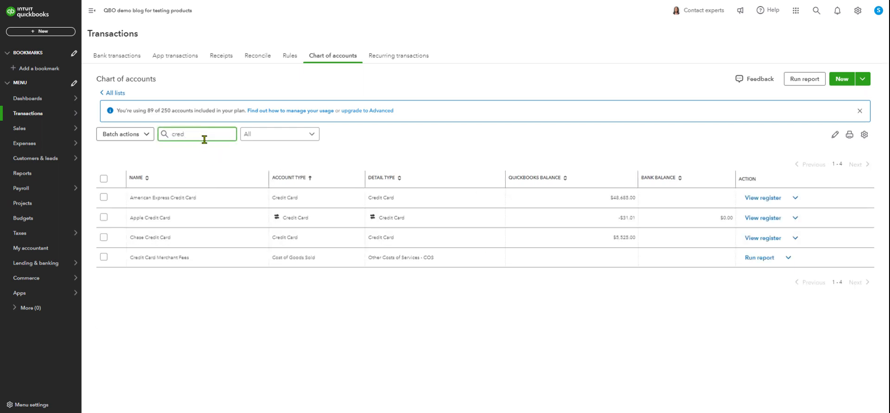
{"action": "type", "text": "it"}
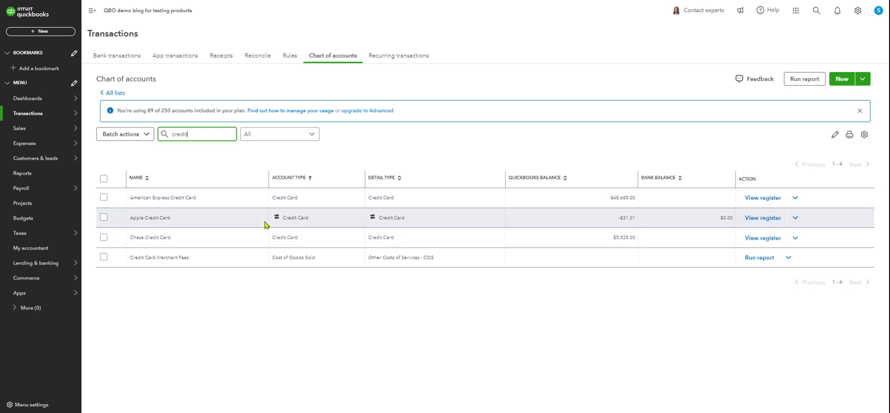
Open the Apple Credit Card account for editing and view the available account types and detail types.
{"action": "left_click", "coordinate": [796, 219]}
{"action": "left_click", "coordinate": [723, 237]}
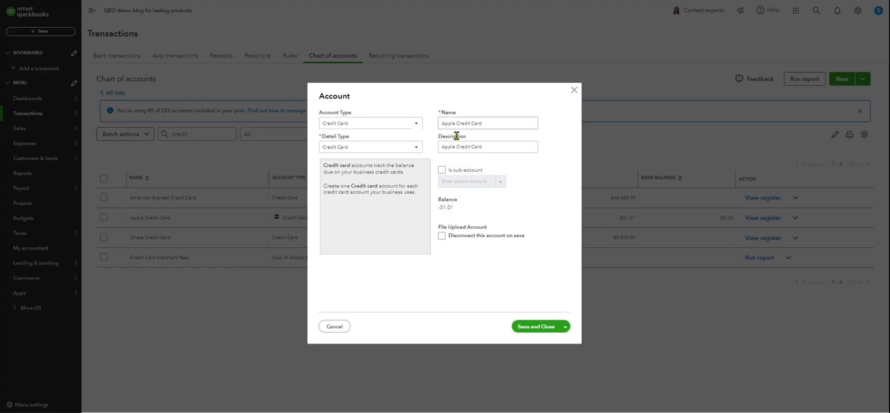
{"action": "left_click", "coordinate": [393, 125]}
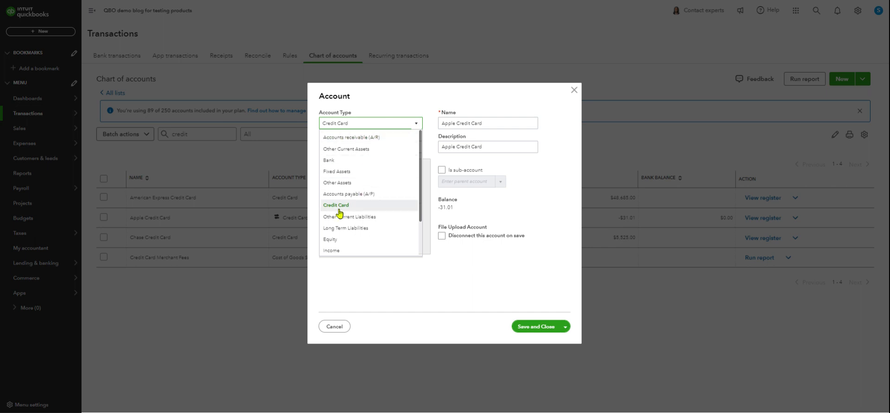
{"action": "left_click", "coordinate": [397, 94]}
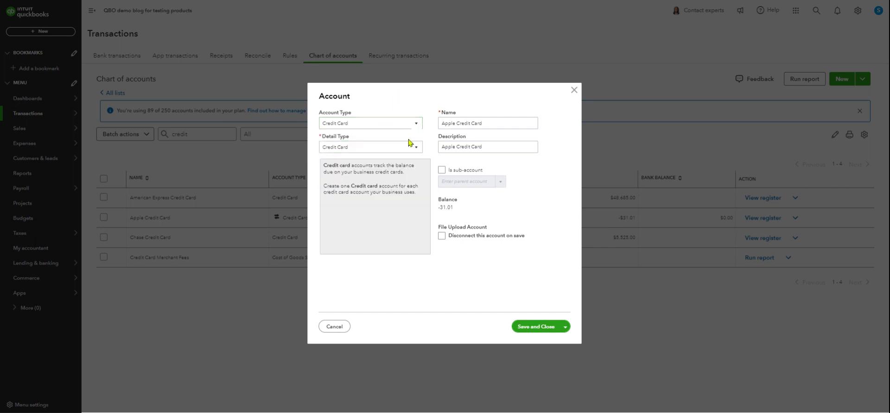
{"action": "left_click", "coordinate": [404, 148]}
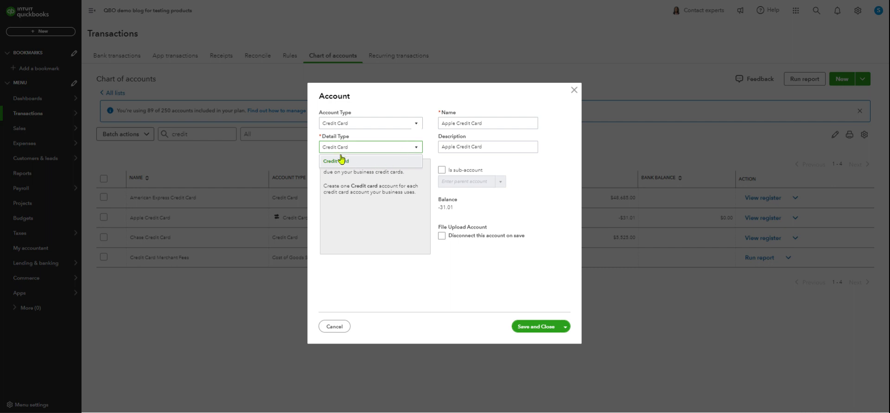
{"action": "left_click", "coordinate": [389, 94]}
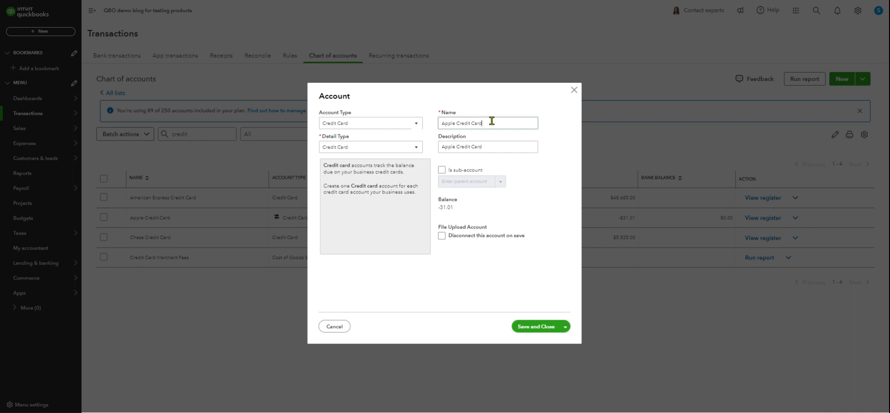
Append a number sign and the card's last four digits to the Apple Credit Card account's name and save it.
{"action": "left_click", "coordinate": [492, 121]}
{"action": "left_click", "coordinate": [495, 121]}
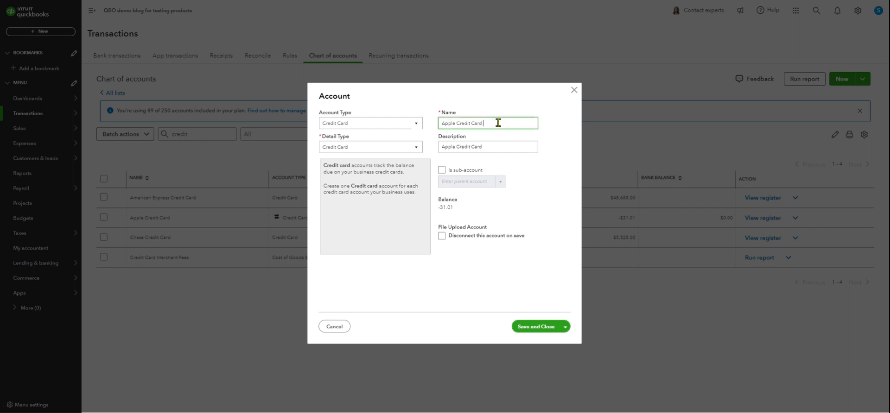
{"action": "type", "text": "#1234"}
{"action": "left_click", "coordinate": [531, 327]}
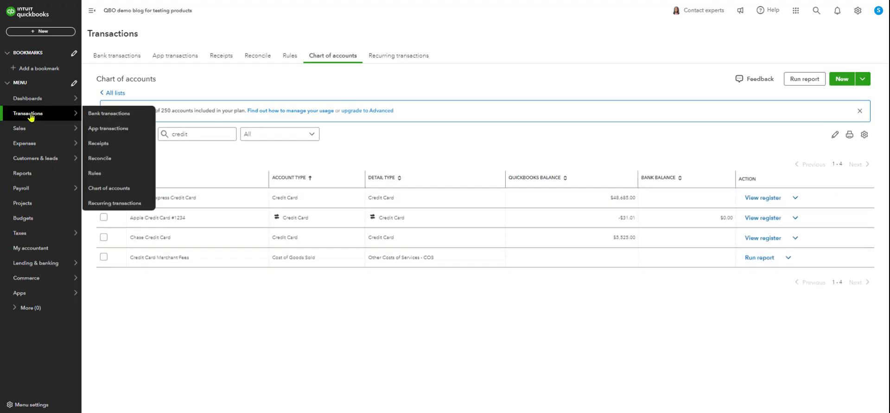
{"action": "left_click", "coordinate": [198, 133]}
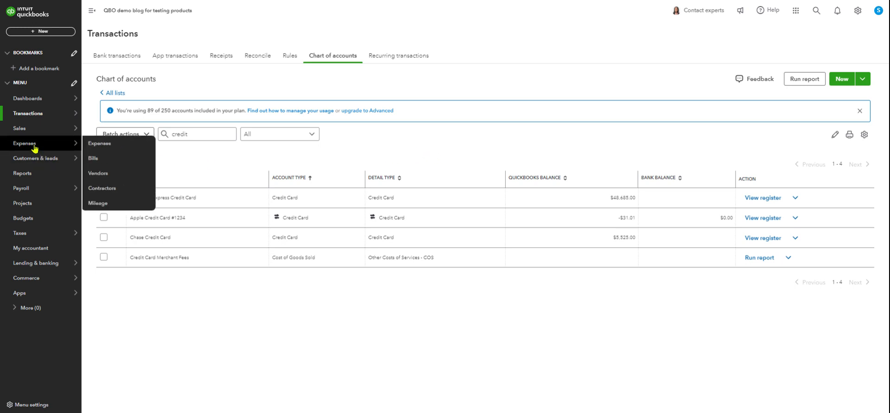
Open the bank transactions page and view the additional account linking options.
{"action": "mouse_move", "coordinate": [33, 119]}
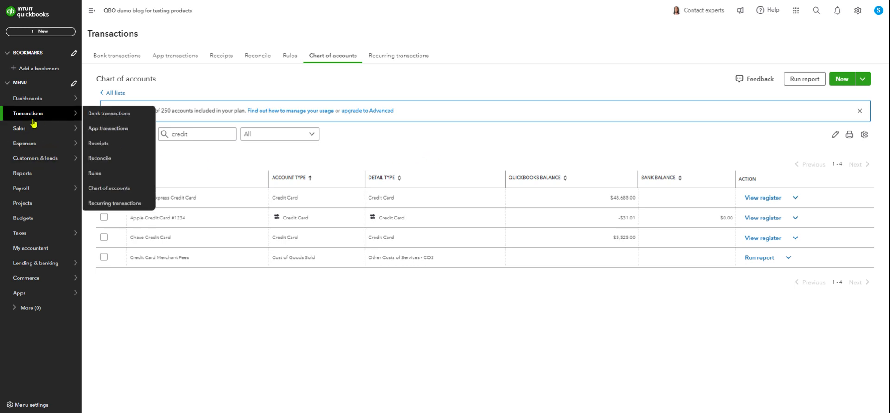
{"action": "left_click", "coordinate": [94, 116]}
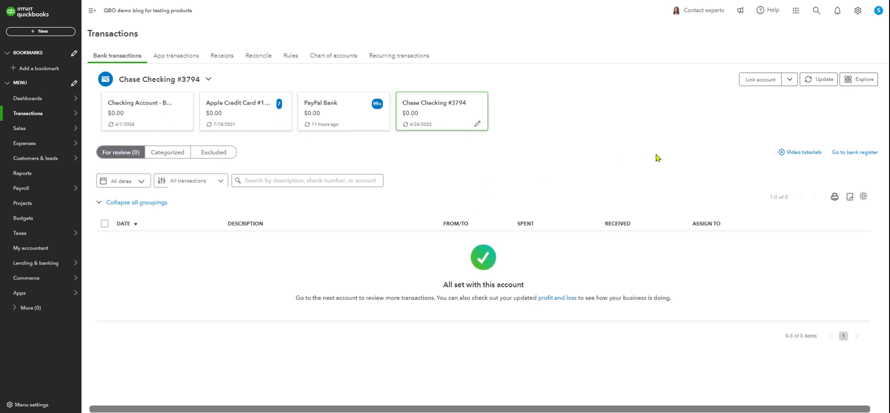
{"action": "left_click", "coordinate": [788, 80]}
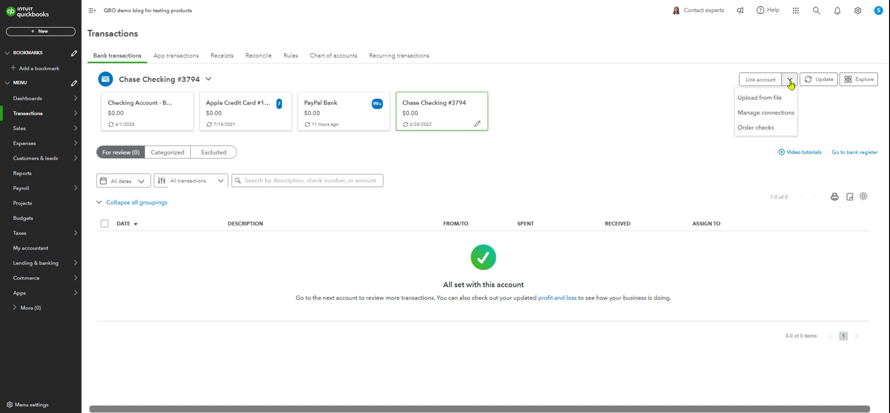
Start linking an account, expand the bank list, search it for "chase", and close without connecting a bank.
{"action": "left_click", "coordinate": [761, 84]}
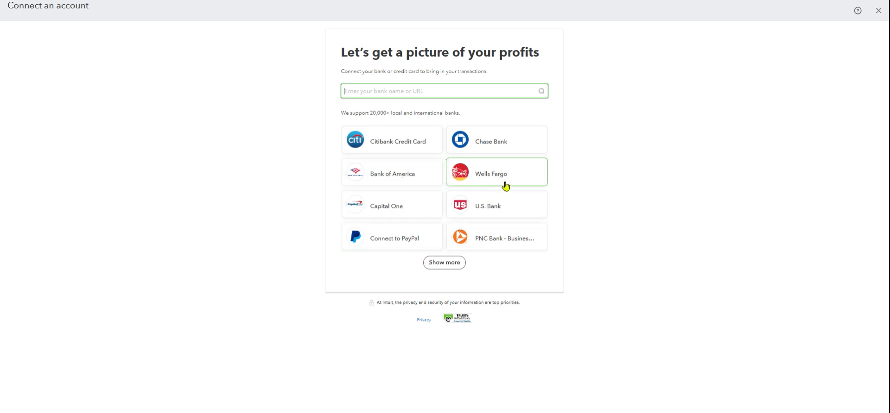
{"action": "left_click", "coordinate": [454, 263]}
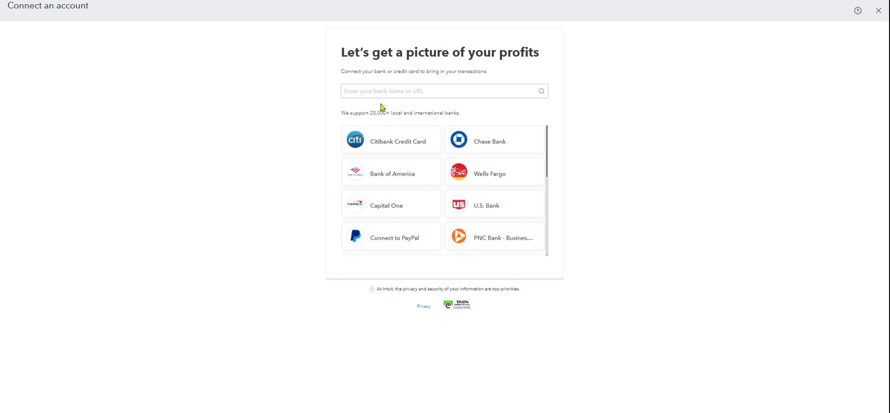
{"action": "left_click", "coordinate": [379, 90]}
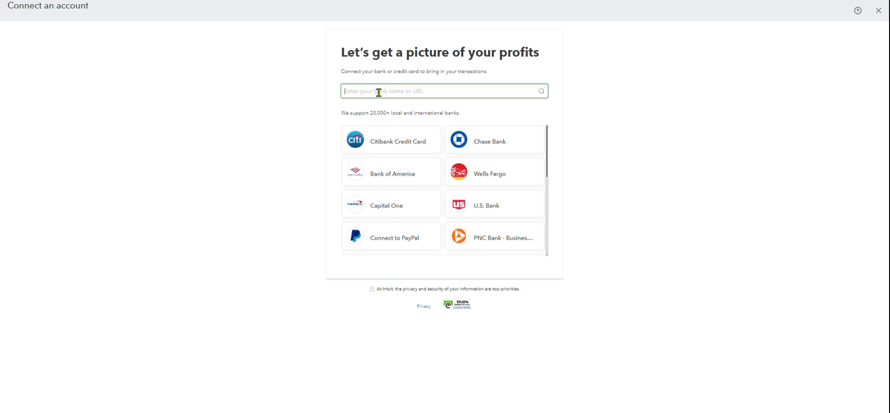
{"action": "type", "text": "chase"}
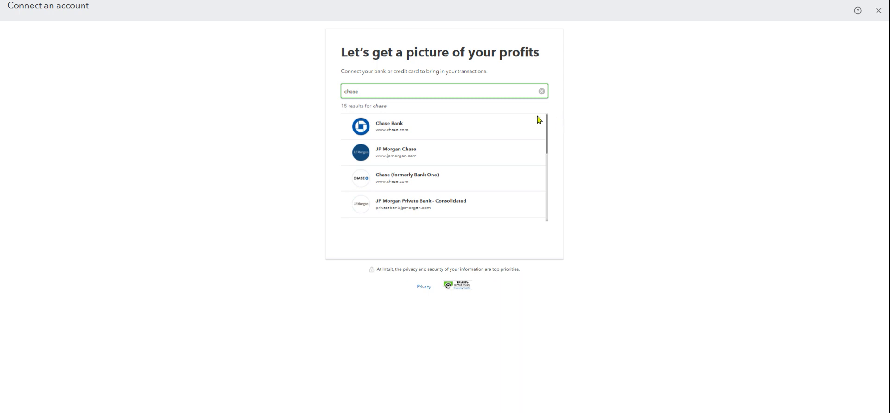
{"action": "left_click", "coordinate": [878, 10]}
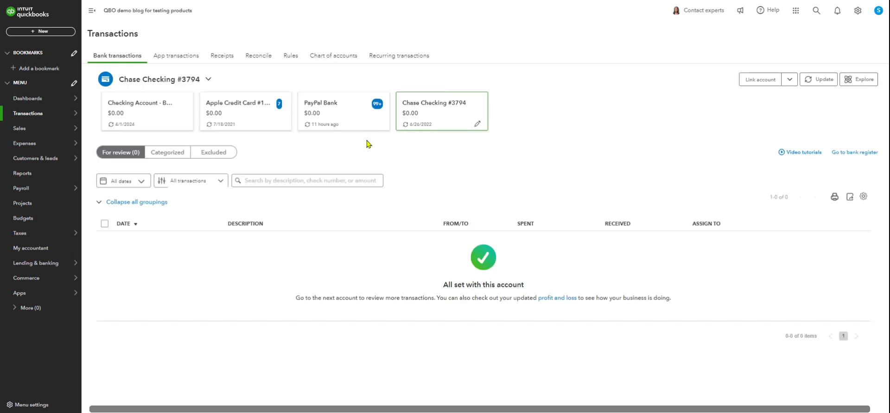
Look through the transactions for review in the Bank of America checking account and the Apple Credit Card account.
{"action": "left_click", "coordinate": [163, 120]}
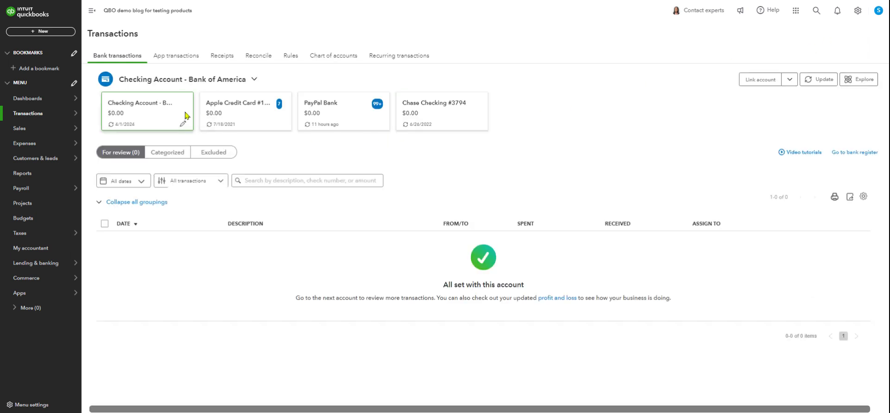
{"action": "left_click", "coordinate": [252, 119]}
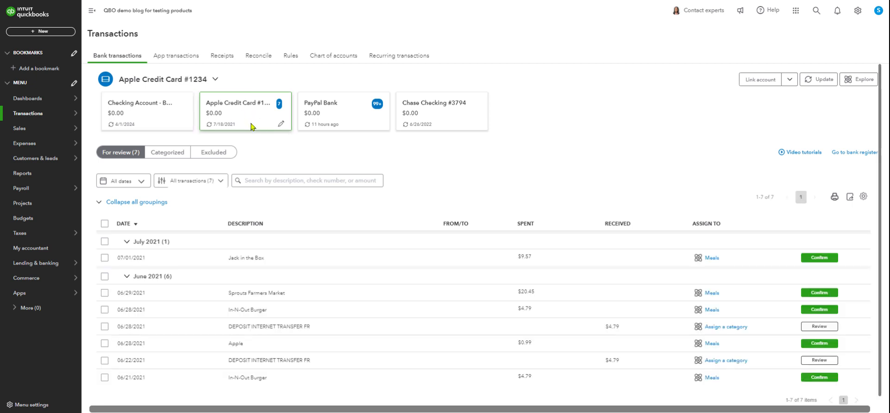
{"action": "scroll", "coordinate": [403, 287], "scroll_direction": "down", "scroll_amount": 1}
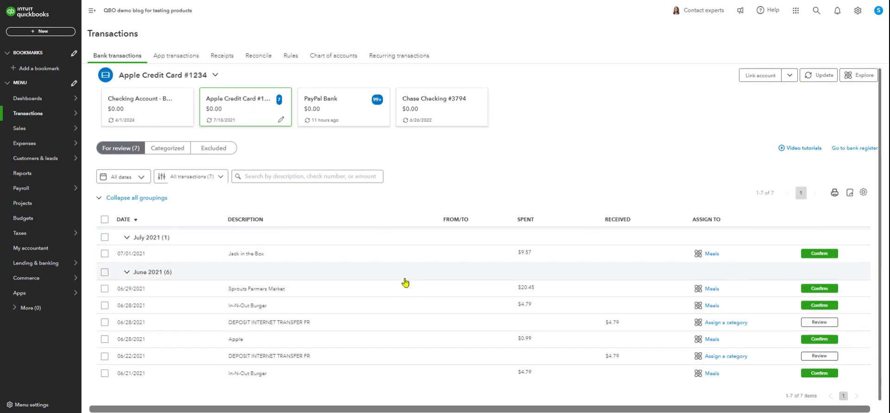
{"action": "scroll", "coordinate": [405, 283], "scroll_direction": "down", "scroll_amount": 1}
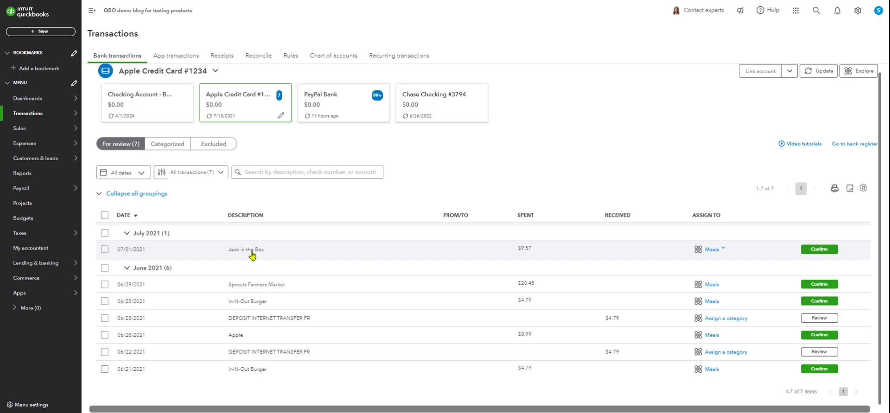
Expand the 07/01/2021 Jack in the Box transaction, add Jack in the Box as its vendor, and view the available categories.
{"action": "left_click", "coordinate": [316, 254]}
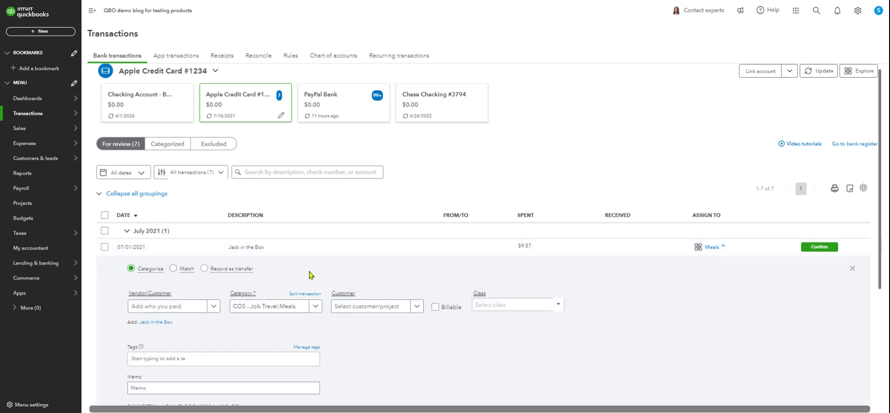
{"action": "scroll", "coordinate": [191, 280], "scroll_direction": "down", "scroll_amount": 2}
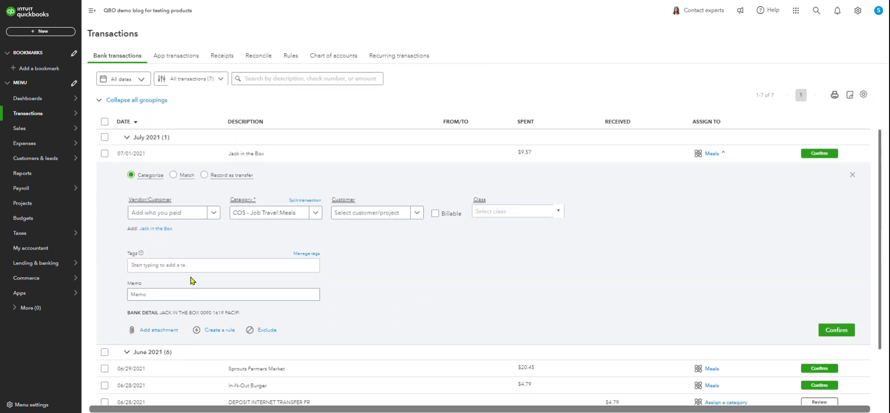
{"action": "left_click", "coordinate": [168, 228]}
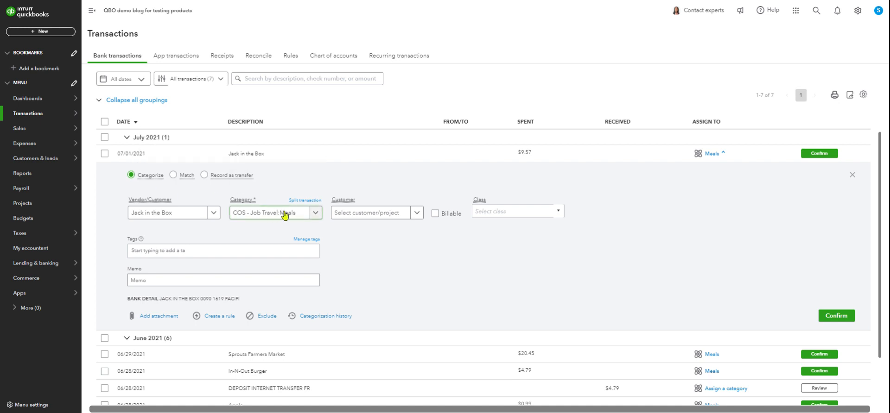
{"action": "left_click", "coordinate": [322, 212]}
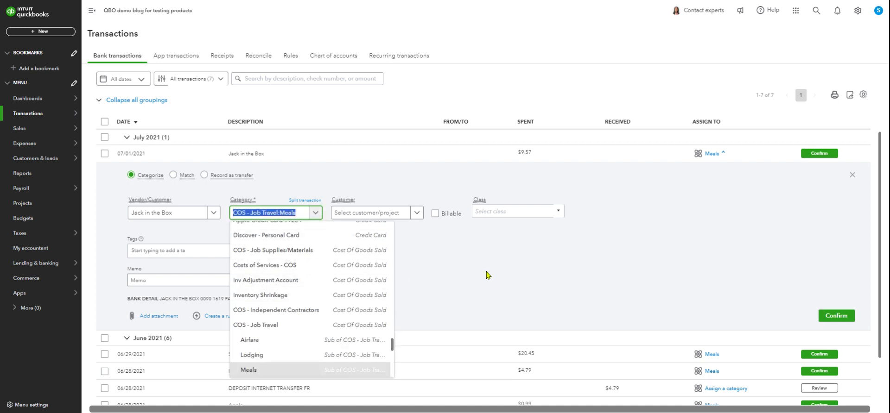
{"action": "left_click", "coordinate": [460, 269]}
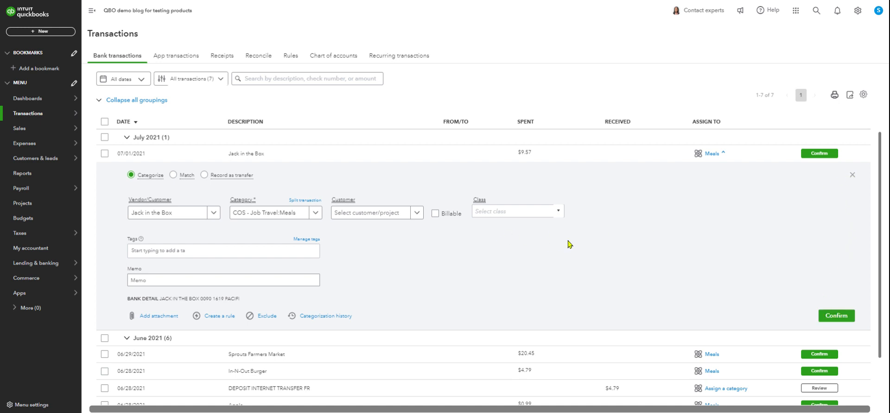
Start a bank rule from the Jack in the Box transaction and name it "Jack in the Box".
{"action": "left_click", "coordinate": [218, 317]}
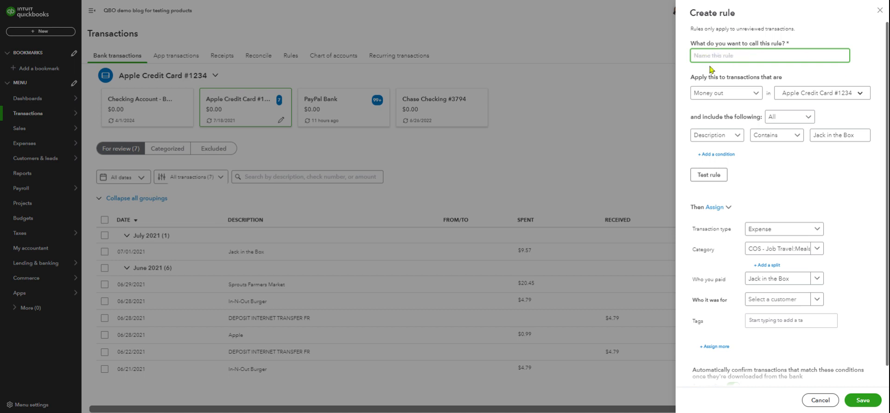
{"action": "type", "text": "H"}
{"action": "key", "text": "BackSpace"}
{"action": "type", "text": "Jack in the Box"}
{"action": "left_click", "coordinate": [817, 136]}
Apply the rule to money-out transactions in all bank accounts.
{"action": "left_click", "coordinate": [860, 96]}
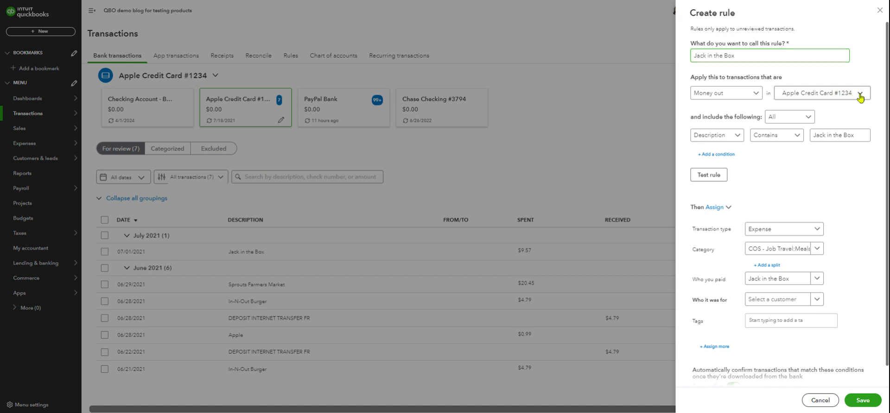
{"action": "left_click", "coordinate": [783, 112]}
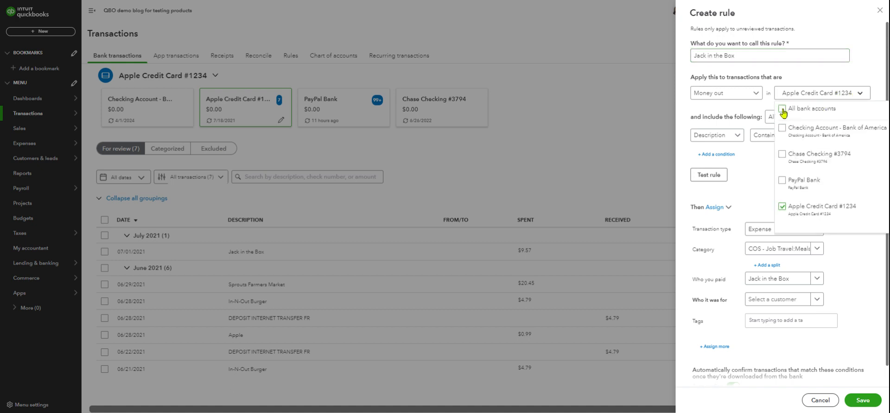
{"action": "left_click", "coordinate": [859, 68]}
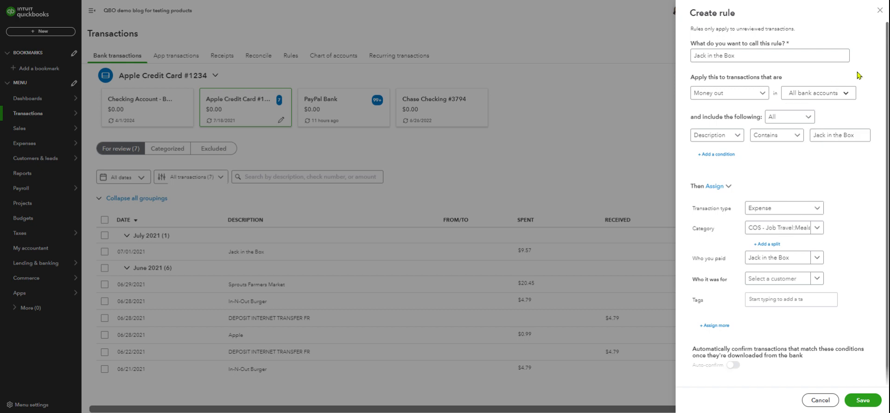
Change the rule's condition to match bank text containing "Jack in the Box".
{"action": "left_click", "coordinate": [826, 139]}
{"action": "left_click", "coordinate": [737, 135]}
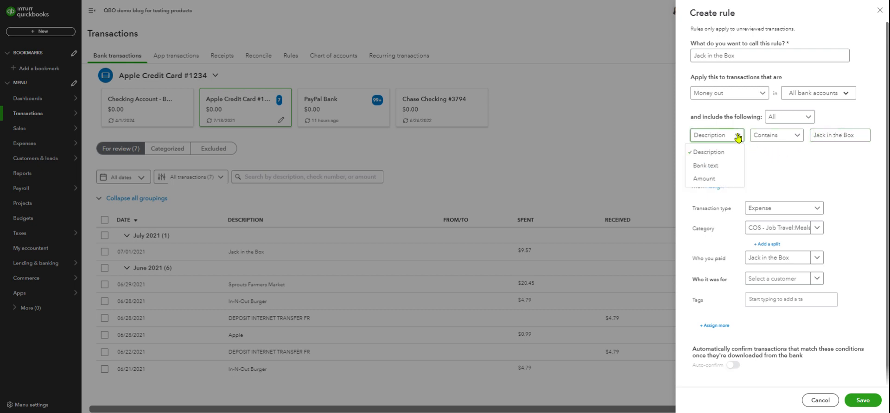
{"action": "left_click", "coordinate": [714, 168]}
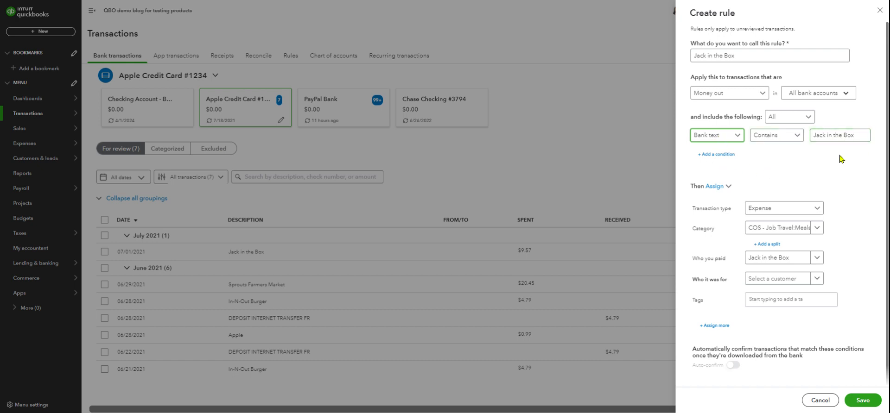
{"action": "left_click", "coordinate": [744, 136]}
{"action": "left_click", "coordinate": [803, 166]}
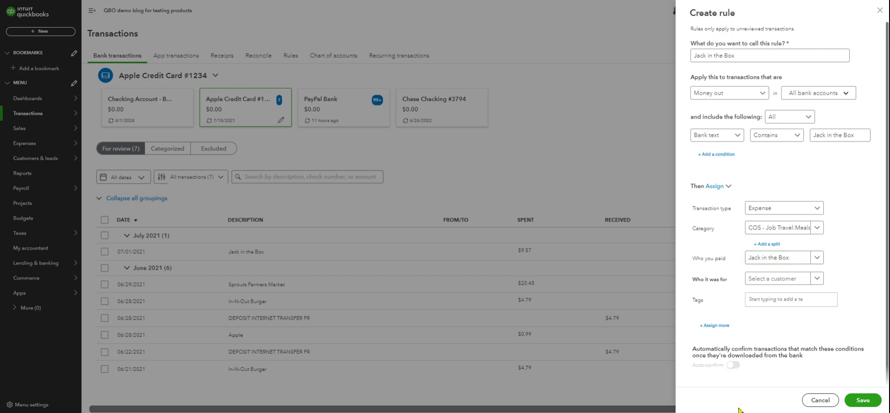
{"action": "left_click", "coordinate": [846, 95]}
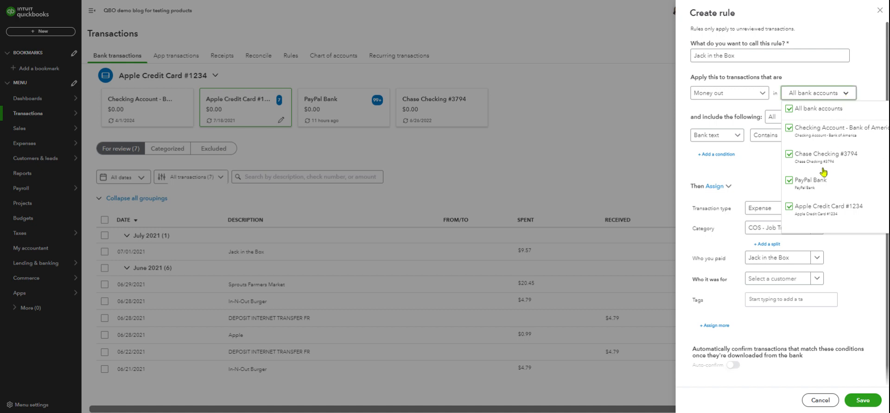
{"action": "left_click", "coordinate": [792, 183]}
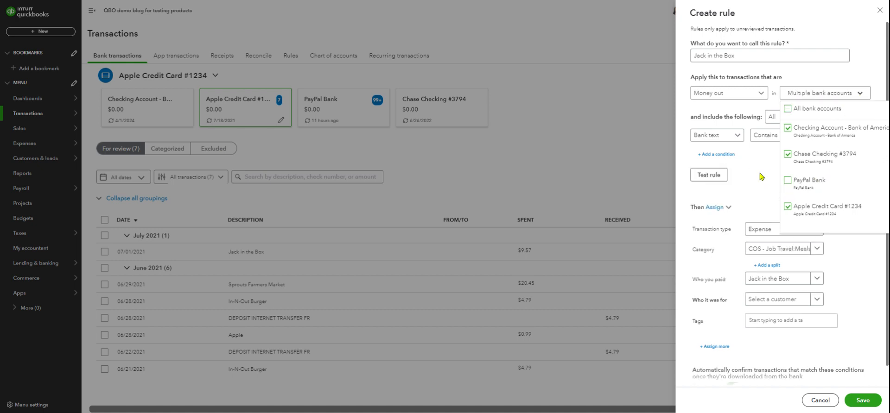
{"action": "left_click", "coordinate": [789, 109]}
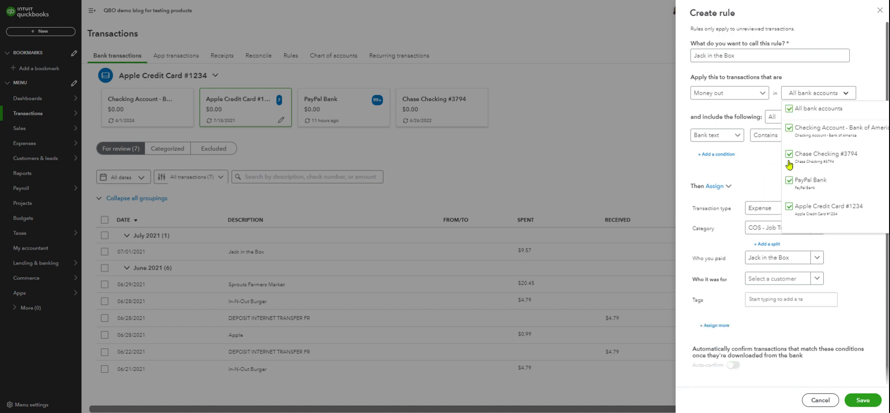
{"action": "left_click", "coordinate": [772, 167]}
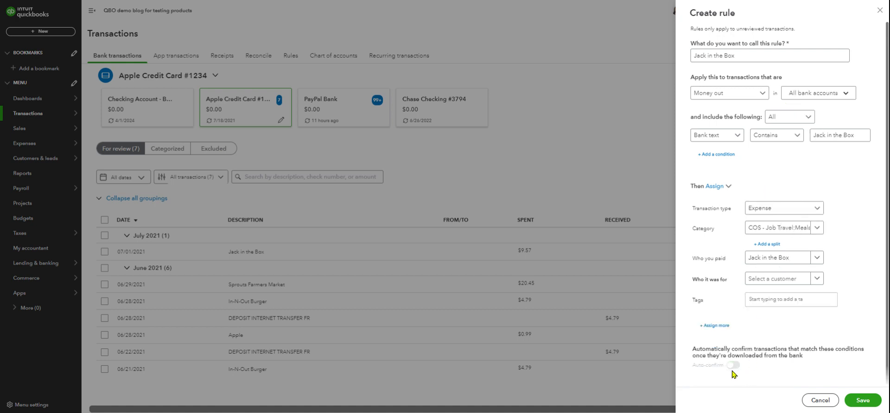
Exclude the PayPal Bank account from the accounts the rule applies to.
{"action": "left_click", "coordinate": [848, 96]}
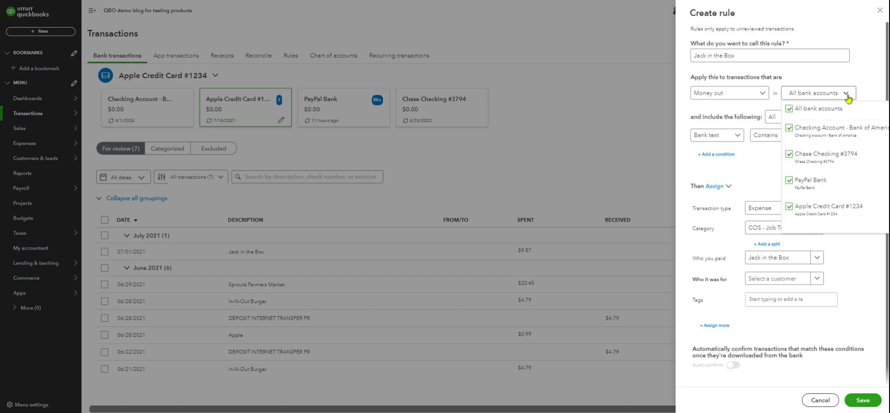
{"action": "left_click", "coordinate": [789, 182]}
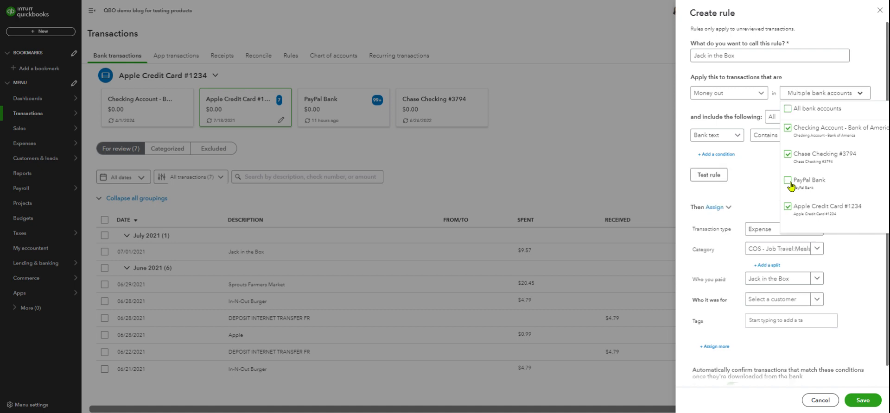
{"action": "left_click", "coordinate": [760, 169]}
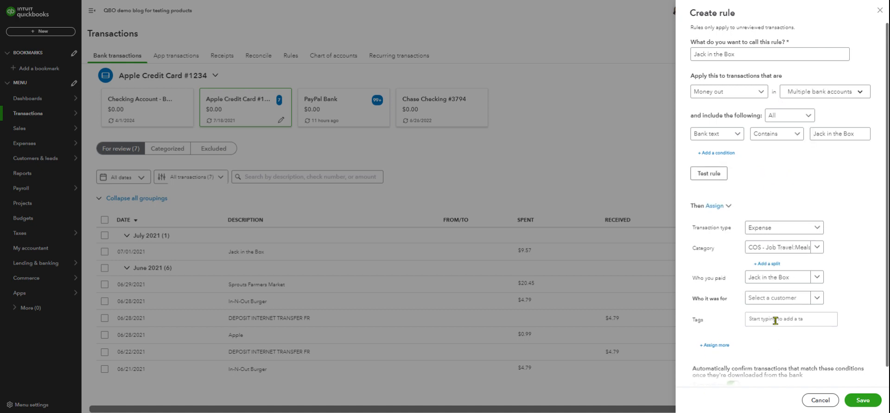
Review the rule's conditions and assignments, and save it with auto-confirm on.
{"action": "scroll", "coordinate": [739, 405], "scroll_direction": "down", "scroll_amount": 1}
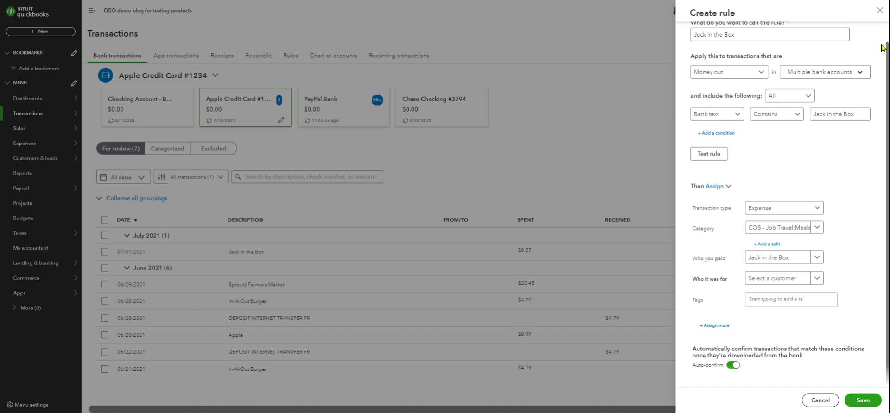
{"action": "scroll", "coordinate": [841, 160], "scroll_direction": "up", "scroll_amount": 1}
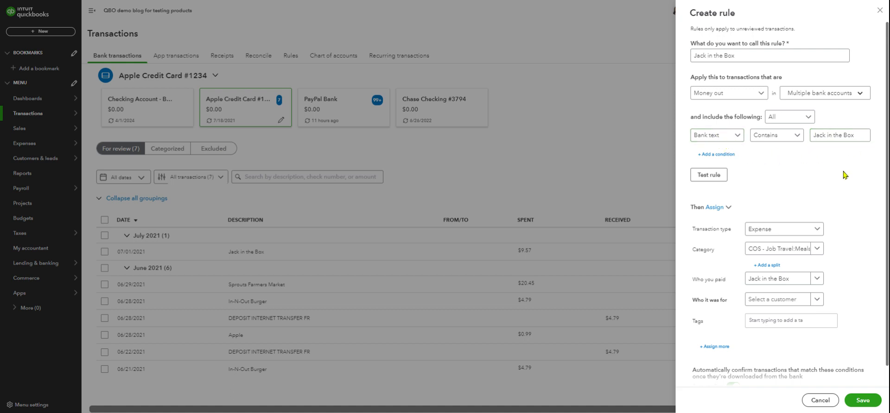
{"action": "scroll", "coordinate": [845, 175], "scroll_direction": "down", "scroll_amount": 1}
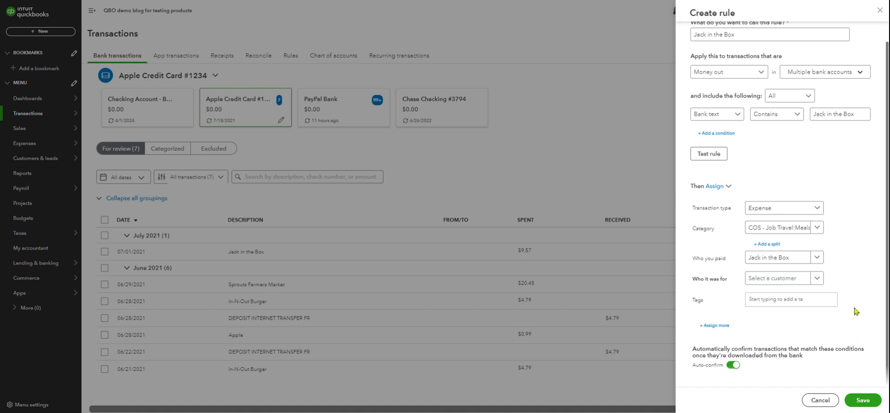
{"action": "left_click", "coordinate": [861, 402]}
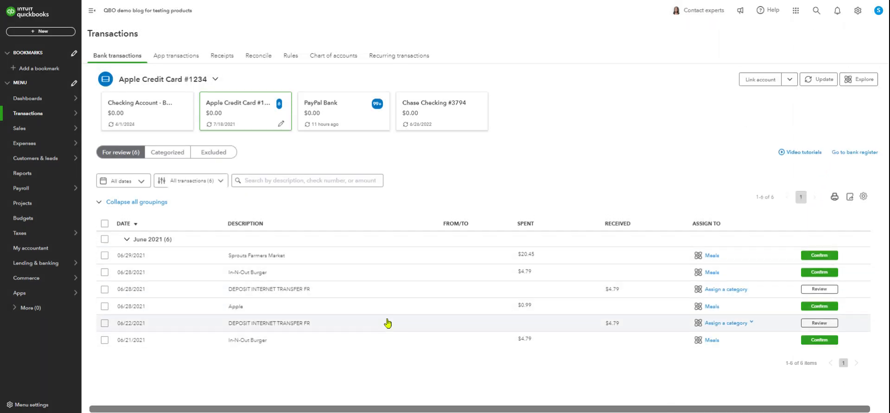
Add In-N-Out Burger as a new vendor on the 06/28/2021 In-N-Out Burger transaction.
{"action": "left_click", "coordinate": [317, 275]}
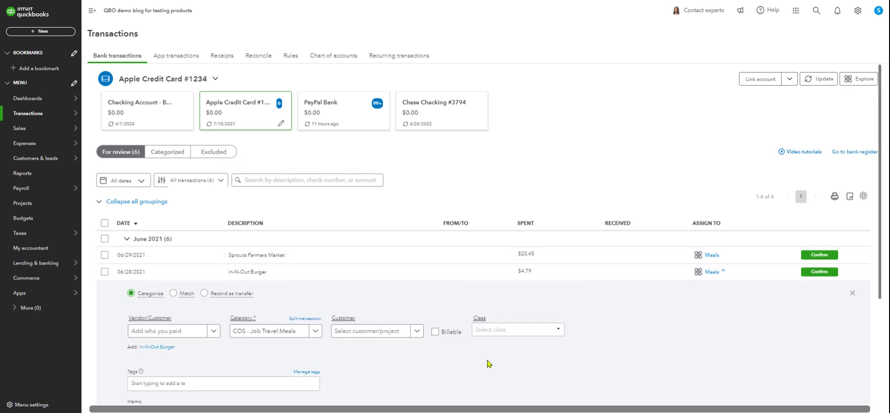
{"action": "scroll", "coordinate": [487, 364], "scroll_direction": "down", "scroll_amount": 2}
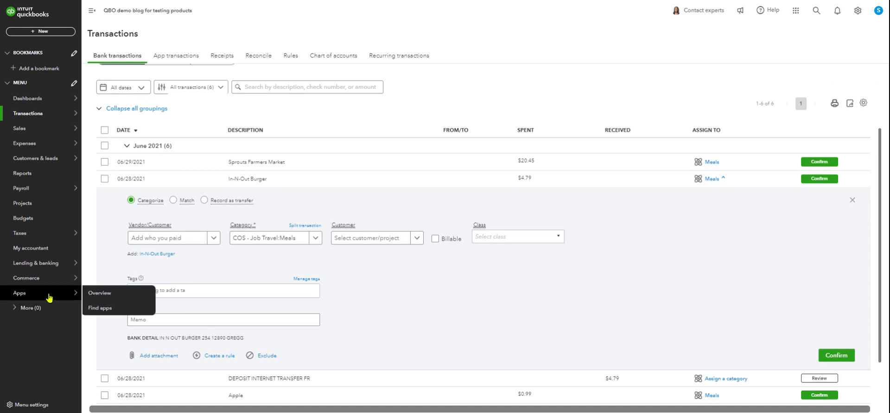
{"action": "left_click", "coordinate": [156, 254]}
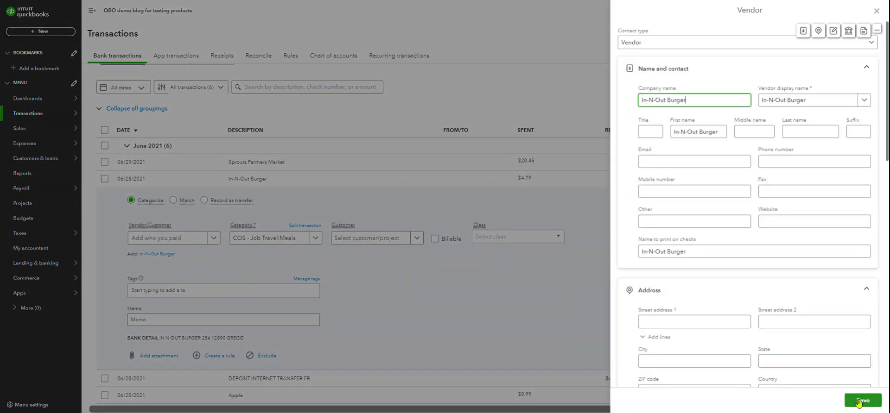
{"action": "left_click", "coordinate": [861, 400]}
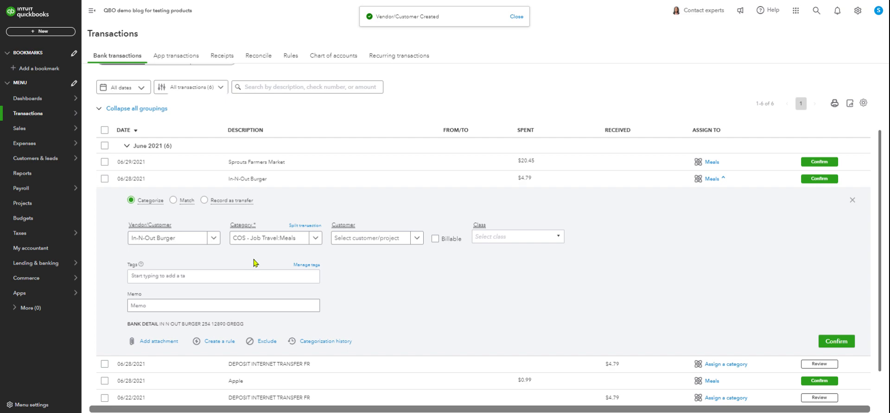
Copy the merchant name from the In-N-Out Burger transaction's bank detail and start a rule named "N N OUT BURGER" from that transaction.
{"action": "left_click", "coordinate": [220, 342]}
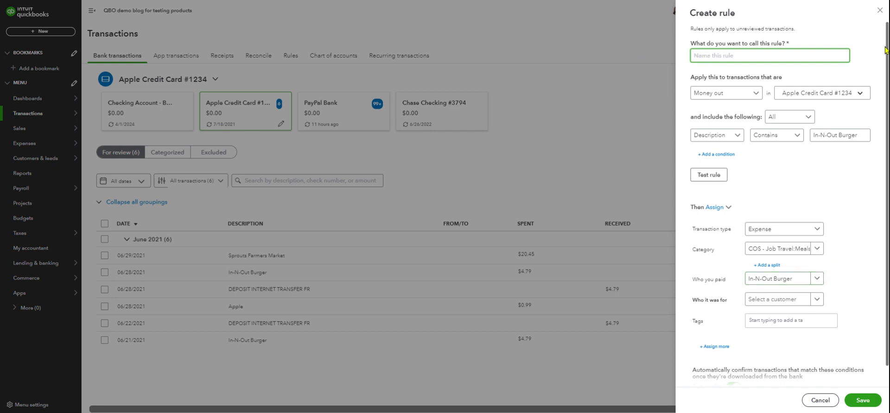
{"action": "left_click", "coordinate": [879, 10]}
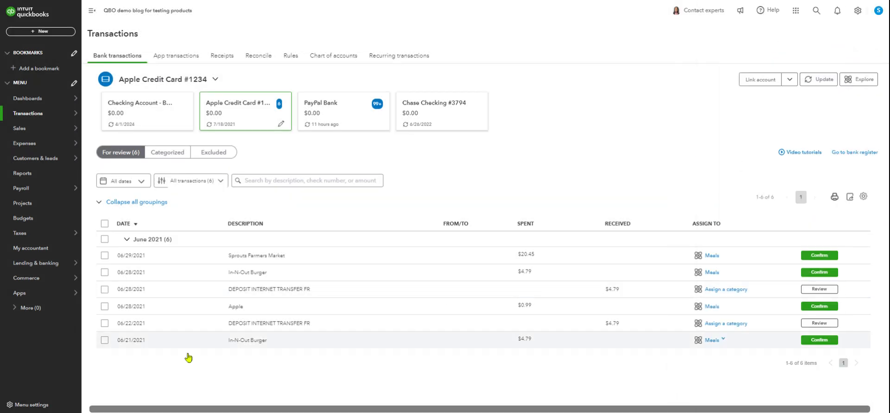
{"action": "left_click", "coordinate": [291, 274]}
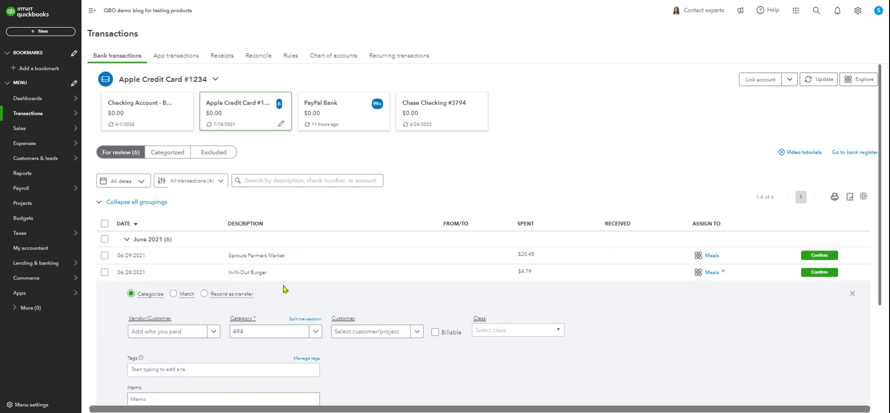
{"action": "scroll", "coordinate": [326, 336], "scroll_direction": "down", "scroll_amount": 3}
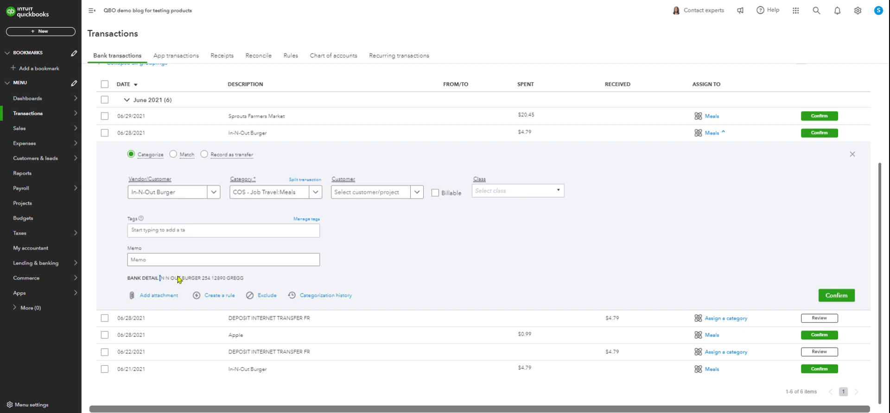
{"action": "left_click_drag", "start_coordinate": [195, 279], "coordinate": [201, 277]}
{"action": "key", "text": "ctrl+c"}
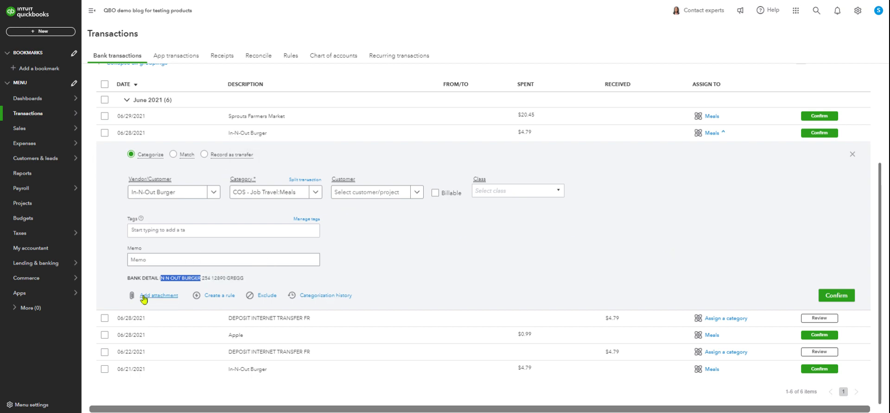
{"action": "left_click", "coordinate": [216, 297]}
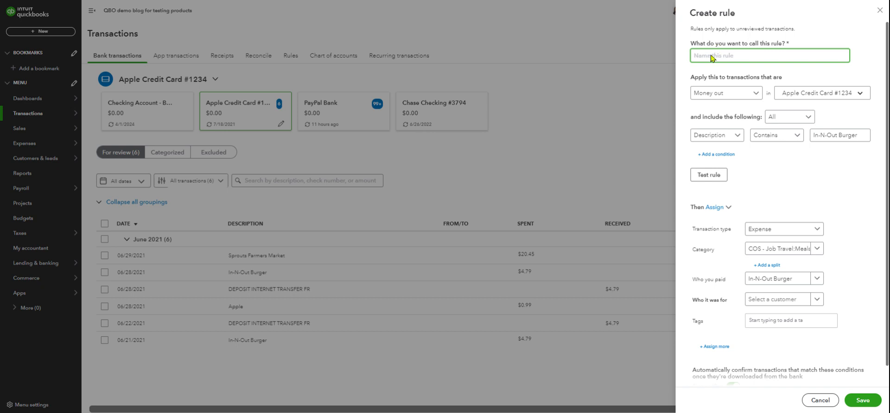
{"action": "key", "text": "ctrl+v"}
Apply the rule to all bank accounts except PayPal Bank, and save it with auto-confirm on.
{"action": "left_click", "coordinate": [867, 95]}
{"action": "left_click", "coordinate": [788, 108]}
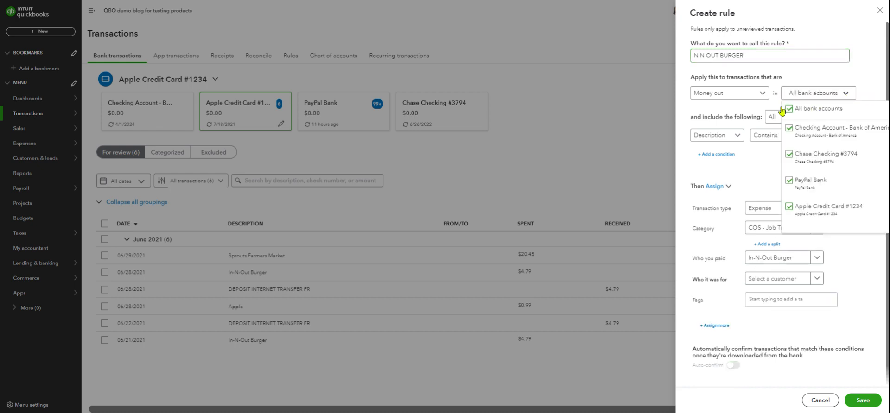
{"action": "left_click", "coordinate": [789, 181]}
{"action": "left_click", "coordinate": [789, 181]}
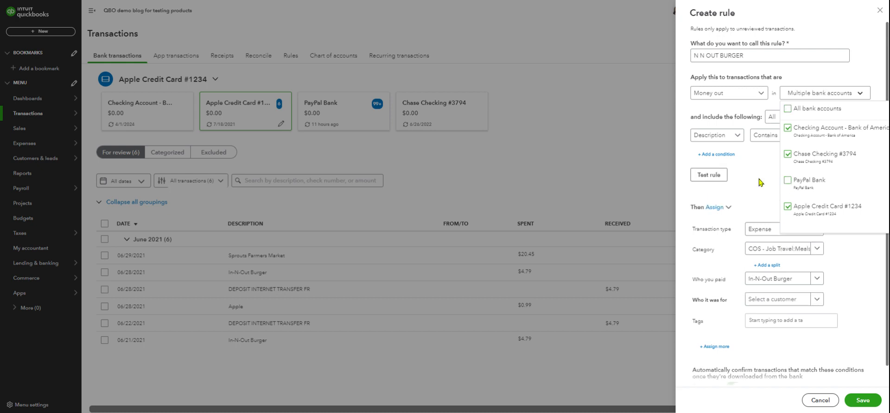
{"action": "left_click", "coordinate": [762, 181]}
{"action": "scroll", "coordinate": [858, 268], "scroll_direction": "down", "scroll_amount": 1}
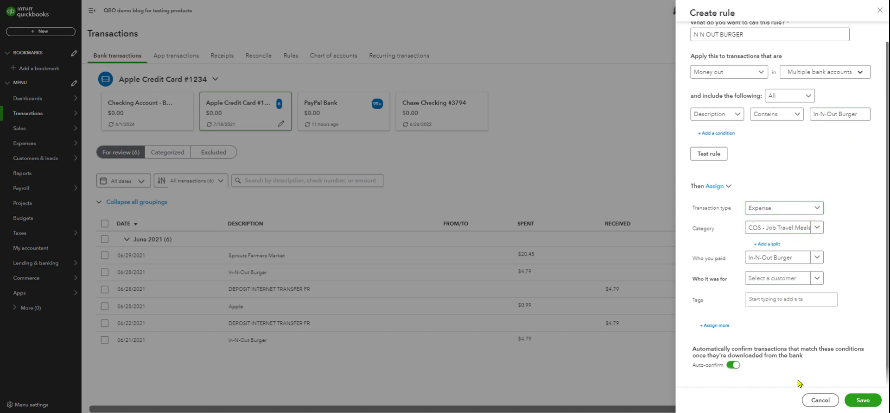
{"action": "left_click", "coordinate": [867, 405]}
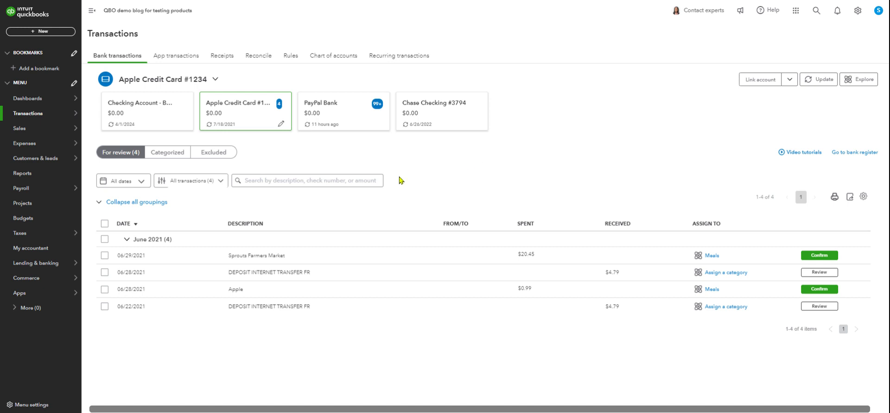
Review the categorization options for the 06/22/2021 internet transfer deposit and close its details.
{"action": "left_click", "coordinate": [358, 310]}
{"action": "scroll", "coordinate": [501, 280], "scroll_direction": "down", "scroll_amount": 2}
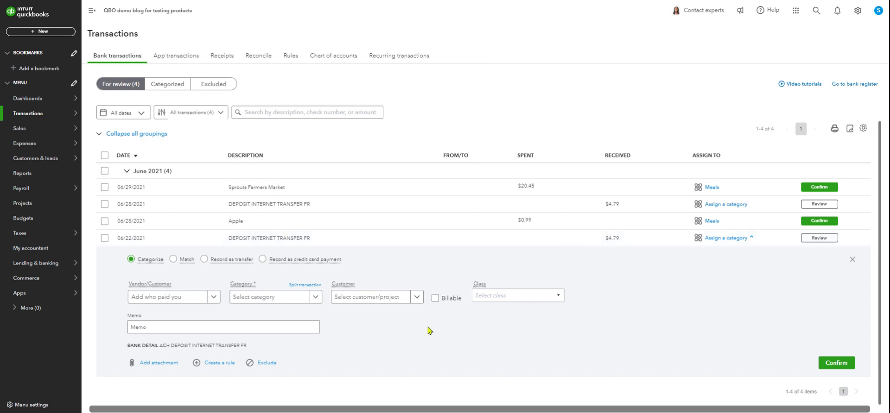
{"action": "left_click", "coordinate": [855, 263]}
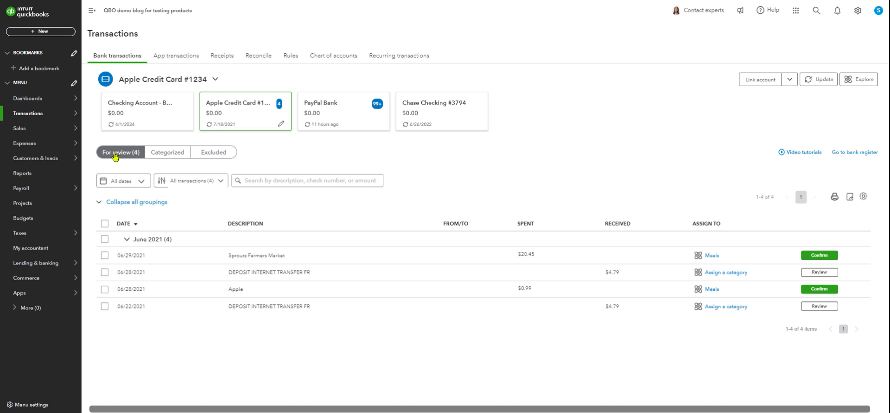
Compare the credit card's categorized transactions and their applied rules with the transactions still for review.
{"action": "left_click", "coordinate": [169, 157]}
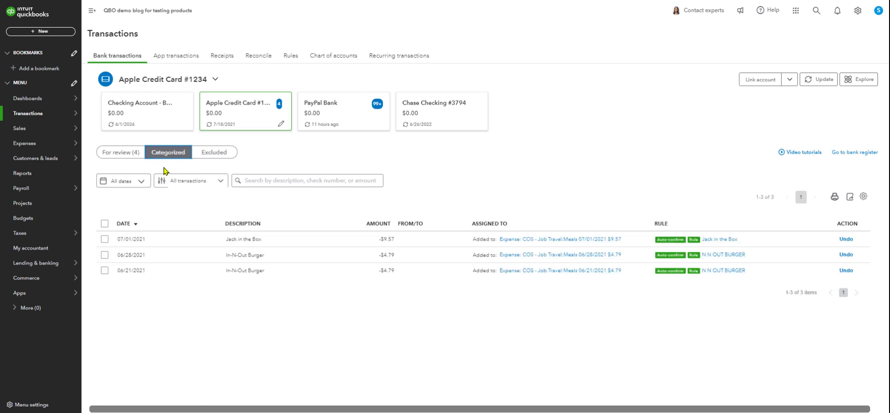
{"action": "left_click", "coordinate": [112, 158]}
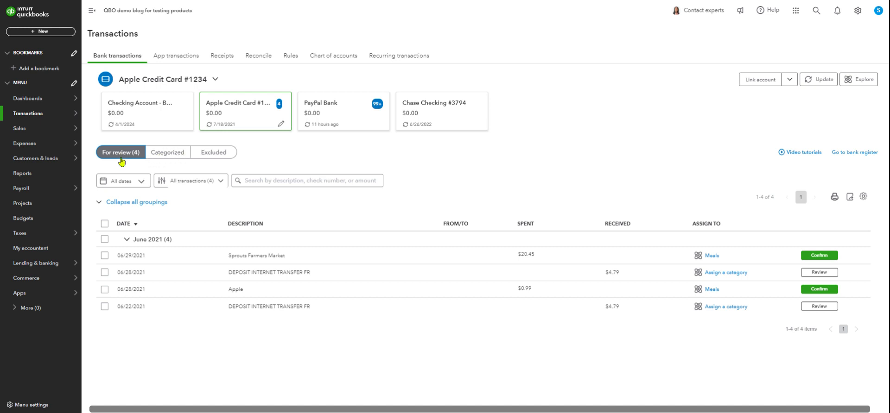
{"action": "left_click", "coordinate": [170, 157]}
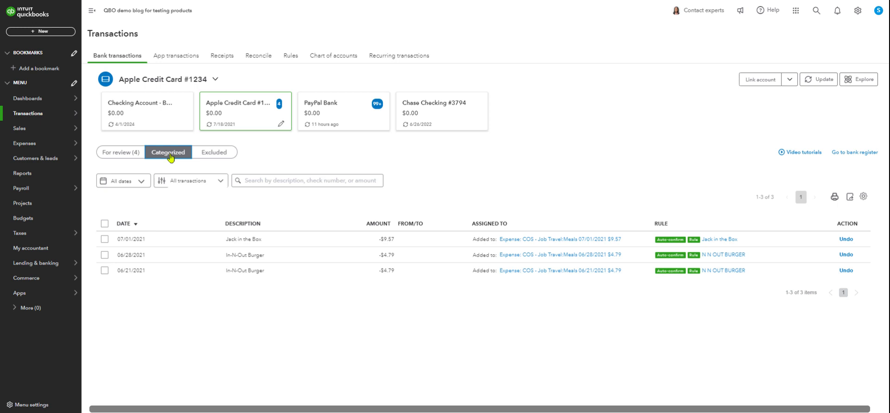
{"action": "left_click", "coordinate": [117, 158]}
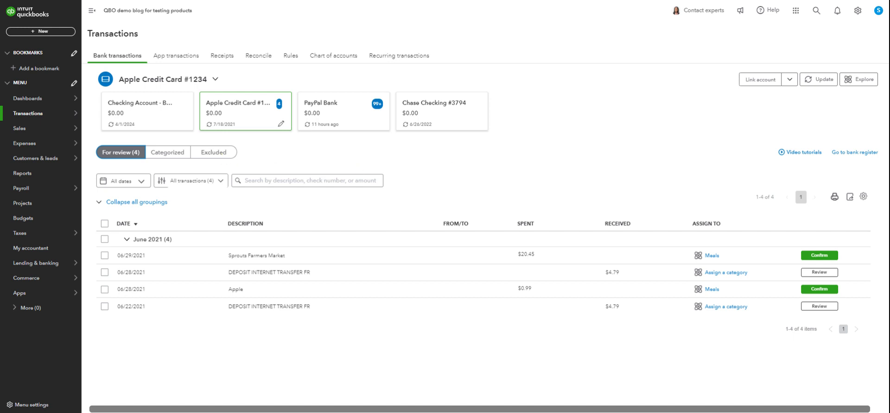
{"action": "left_click", "coordinate": [789, 82]}
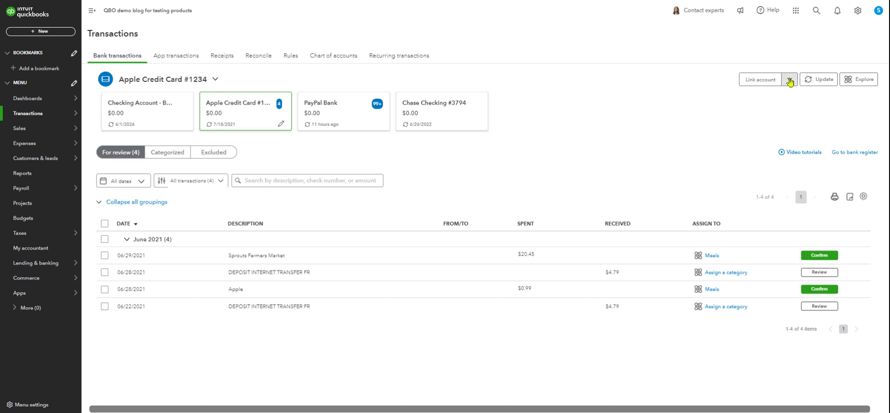
{"action": "left_click", "coordinate": [690, 108]}
Exclude the 06/29/2021 Sprouts Farmers Market transaction from the transactions for review.
{"action": "left_click", "coordinate": [107, 257]}
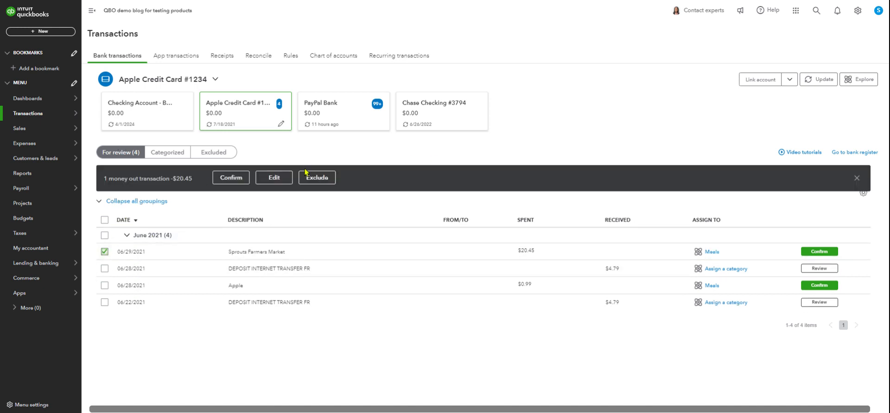
{"action": "left_click", "coordinate": [104, 252]}
{"action": "left_click", "coordinate": [104, 253]}
{"action": "left_click", "coordinate": [323, 181]}
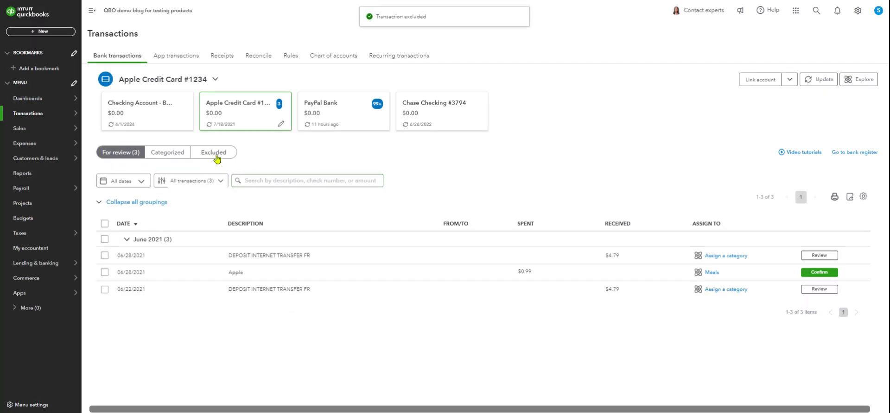
Undo the exclusion of the Sprouts Farmers Market transaction and return to the transactions for review.
{"action": "left_click", "coordinate": [216, 154]}
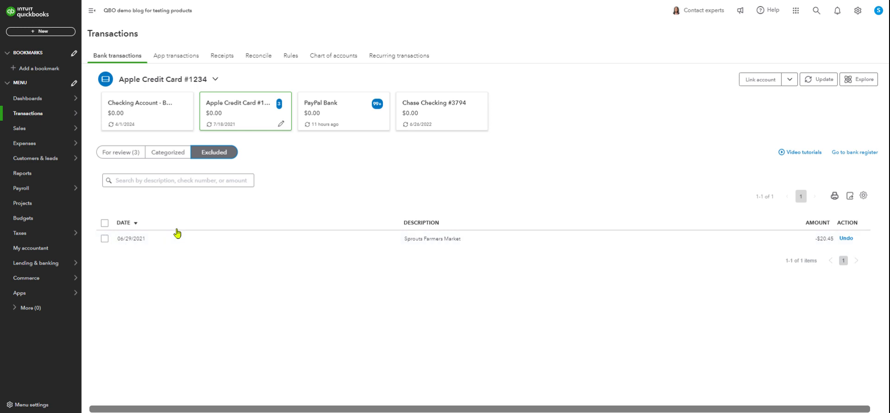
{"action": "left_click", "coordinate": [122, 152]}
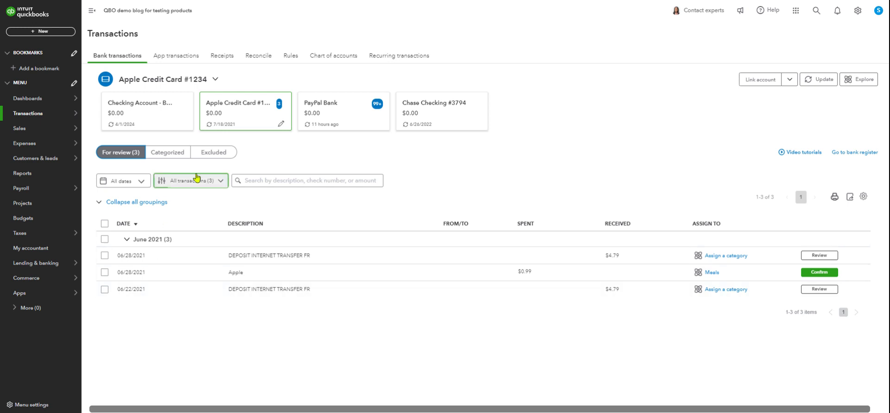
{"action": "left_click", "coordinate": [217, 152]}
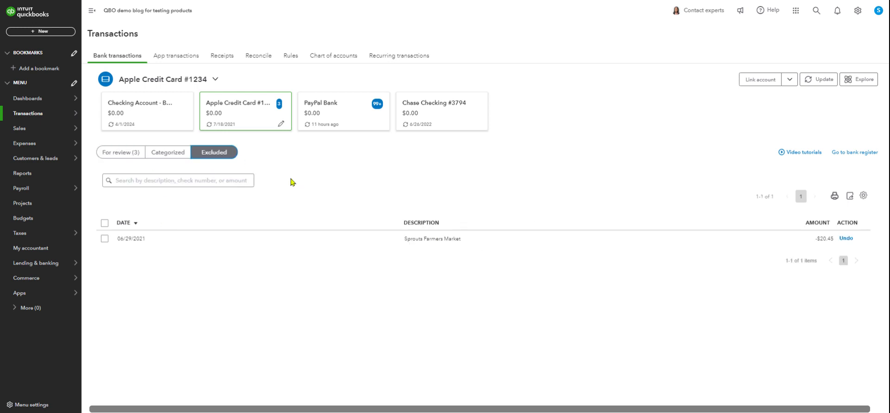
{"action": "left_click", "coordinate": [104, 239]}
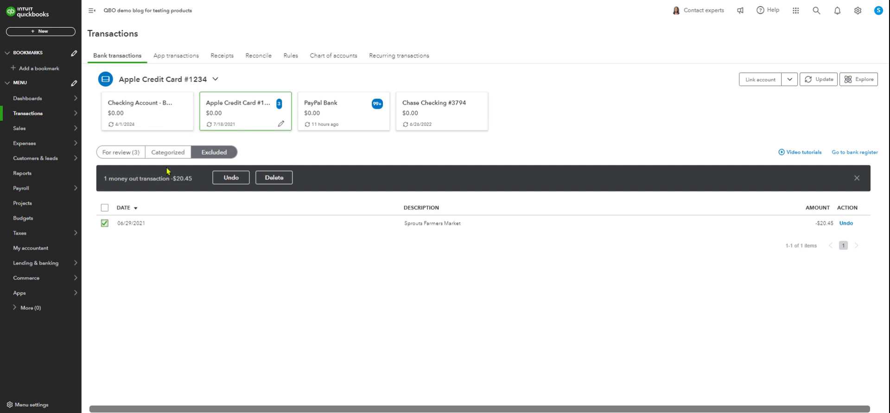
{"action": "left_click", "coordinate": [230, 178]}
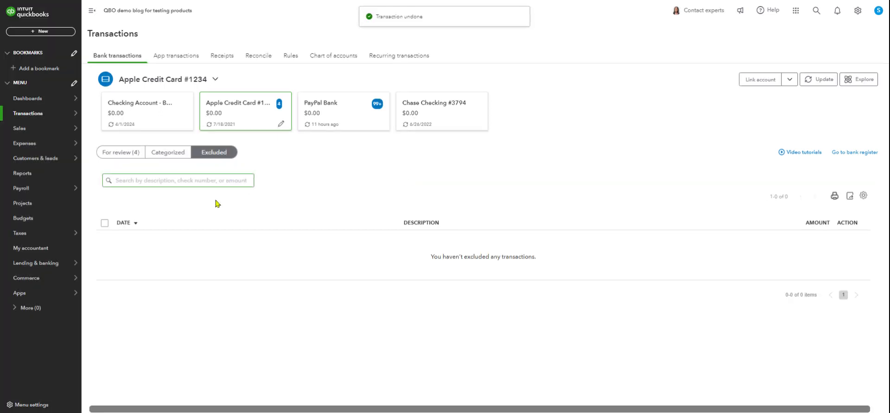
{"action": "left_click", "coordinate": [128, 154]}
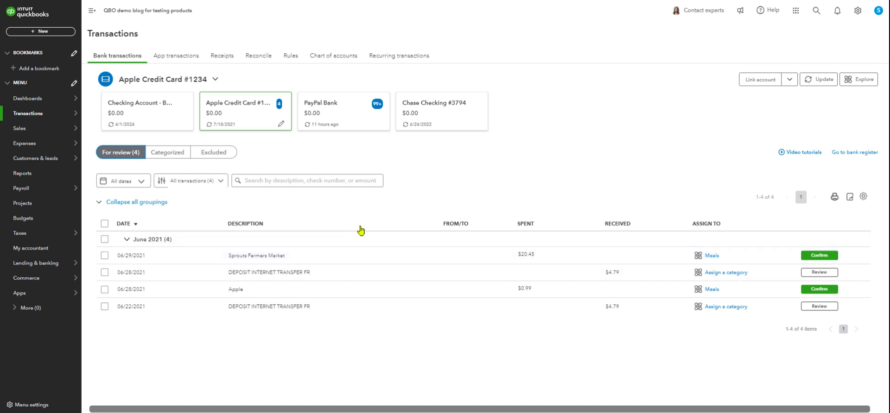
Open the 06/29/2021 Sprouts Farmers Market transaction and start splitting it.
{"action": "left_click", "coordinate": [320, 262]}
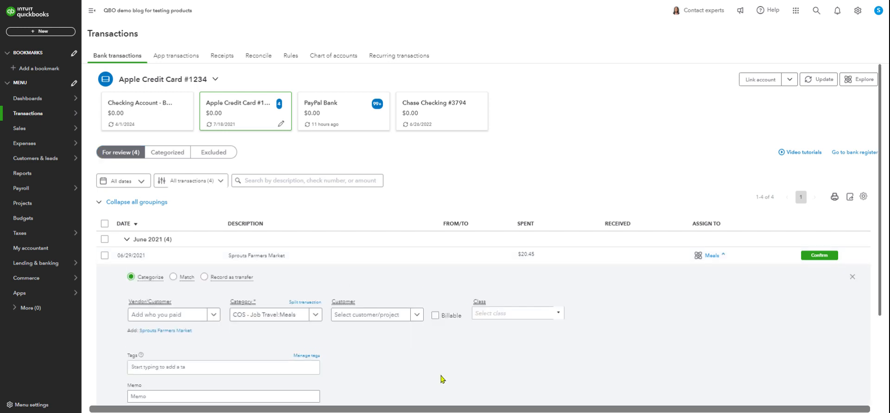
{"action": "scroll", "coordinate": [438, 359], "scroll_direction": "down", "scroll_amount": 1}
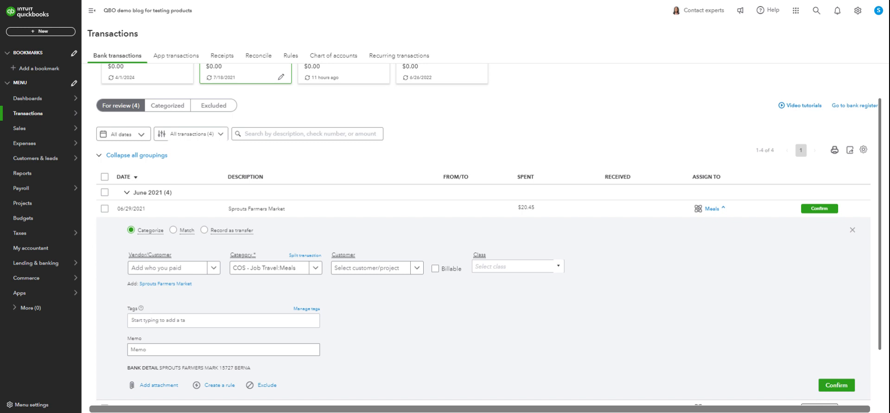
{"action": "scroll", "coordinate": [619, 312], "scroll_direction": "down", "scroll_amount": 2}
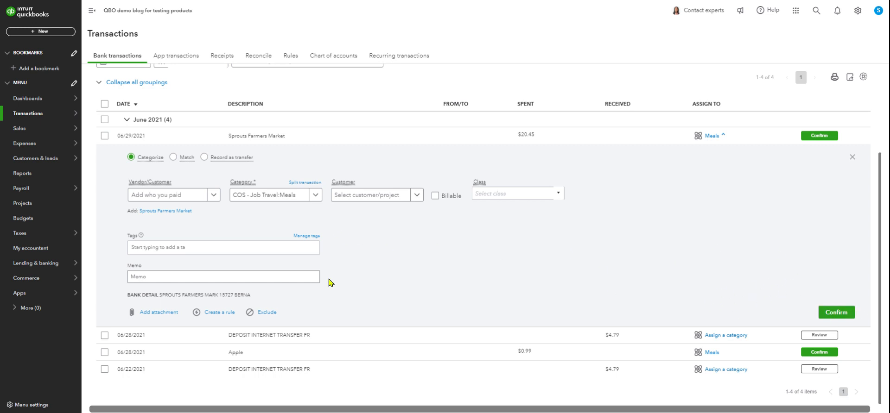
{"action": "left_click", "coordinate": [298, 185]}
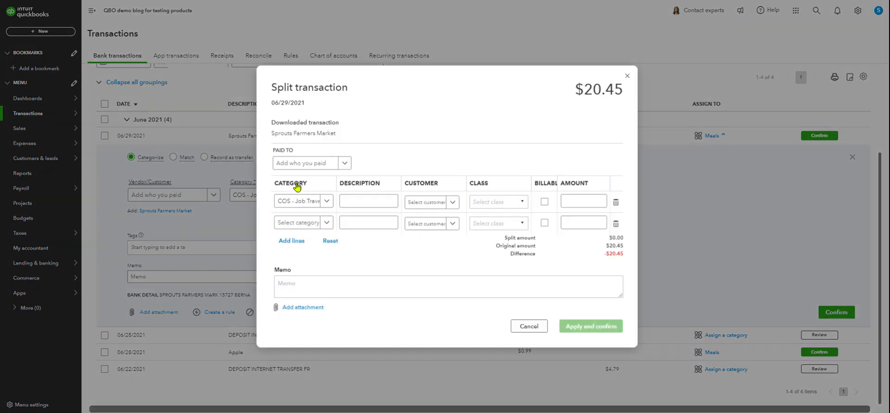
Assign the first split line to the Long Term Liability category with an amount of 18.00.
{"action": "left_click", "coordinate": [325, 202]}
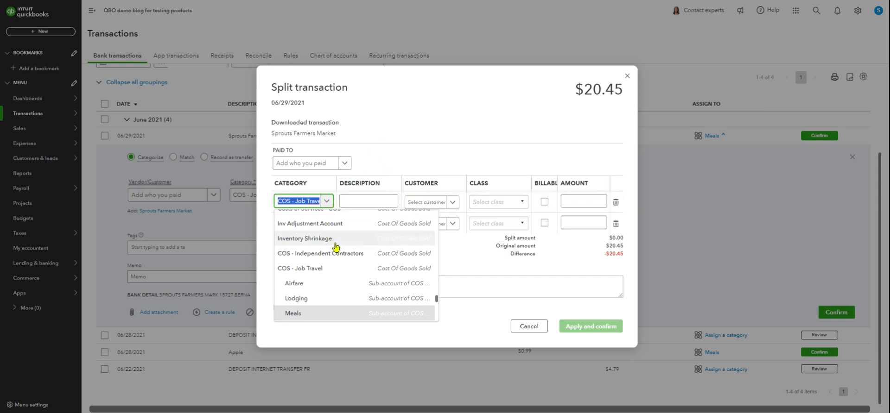
{"action": "scroll", "coordinate": [345, 268], "scroll_direction": "down", "scroll_amount": 10}
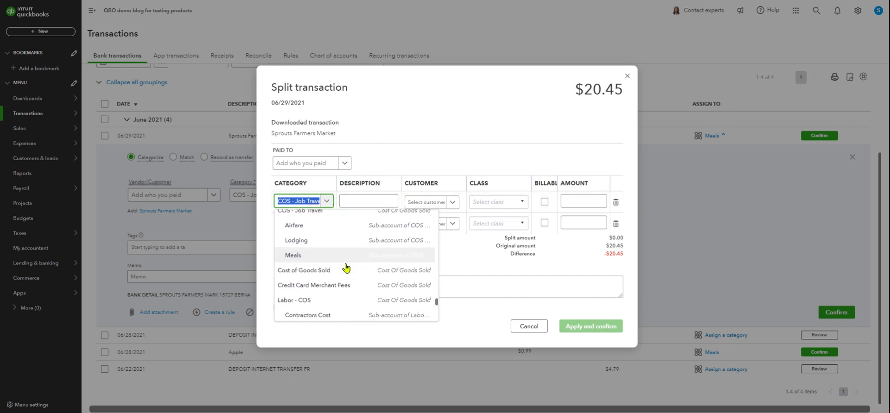
{"action": "scroll", "coordinate": [346, 267], "scroll_direction": "down", "scroll_amount": 3}
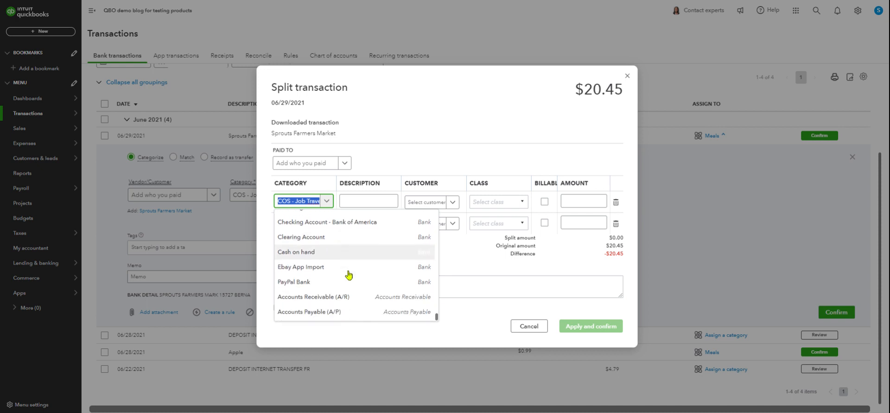
{"action": "scroll", "coordinate": [351, 277], "scroll_direction": "up", "scroll_amount": 10}
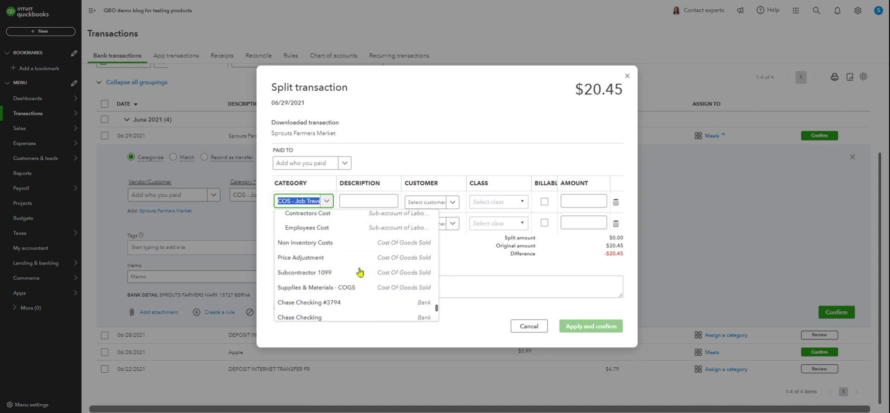
{"action": "scroll", "coordinate": [360, 272], "scroll_direction": "up", "scroll_amount": 10}
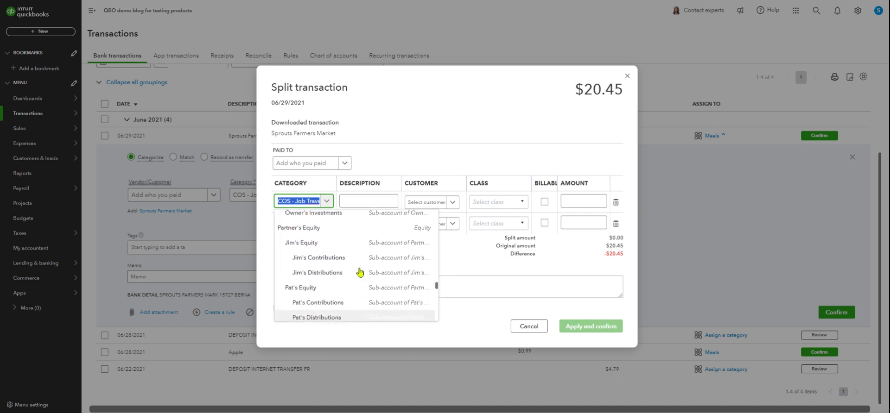
{"action": "scroll", "coordinate": [360, 272], "scroll_direction": "up", "scroll_amount": 3}
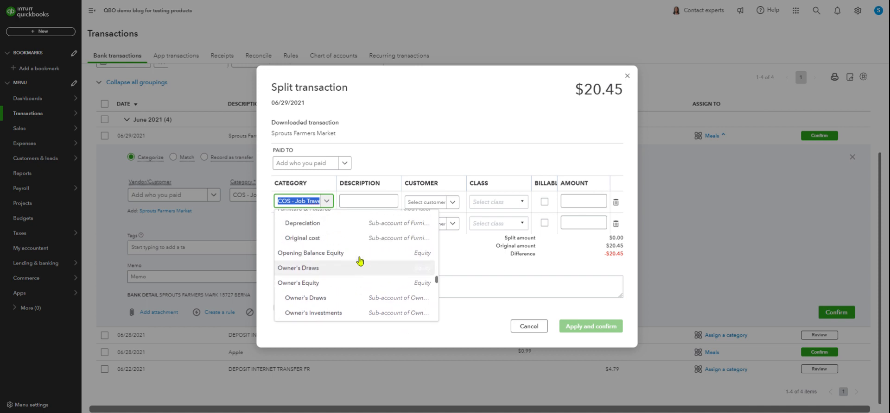
{"action": "scroll", "coordinate": [360, 265], "scroll_direction": "up", "scroll_amount": 6}
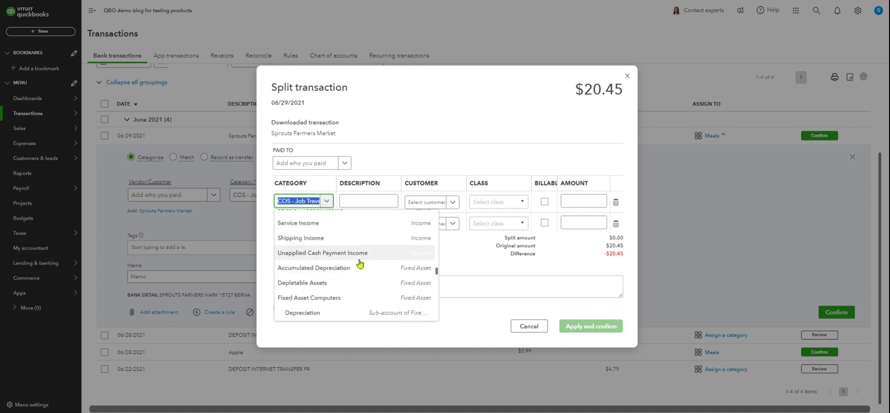
{"action": "scroll", "coordinate": [358, 262], "scroll_direction": "up", "scroll_amount": 3}
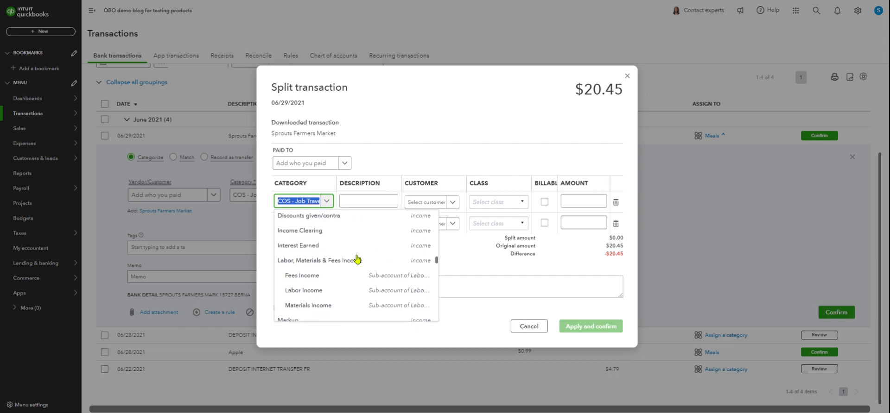
{"action": "scroll", "coordinate": [356, 262], "scroll_direction": "up", "scroll_amount": 5}
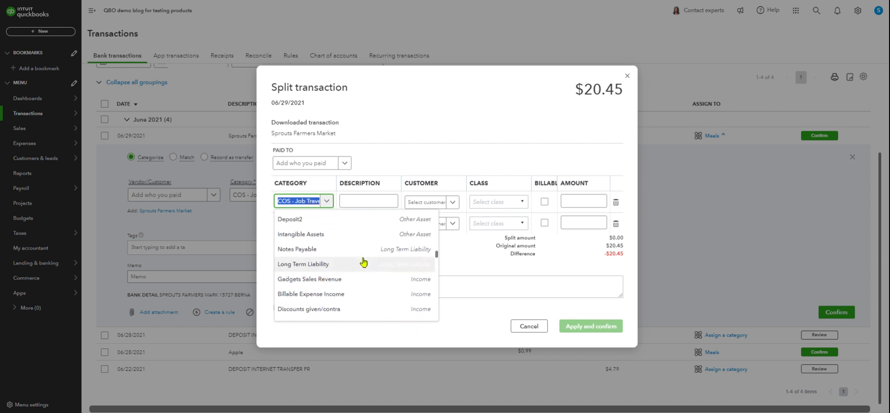
{"action": "left_click", "coordinate": [312, 267]}
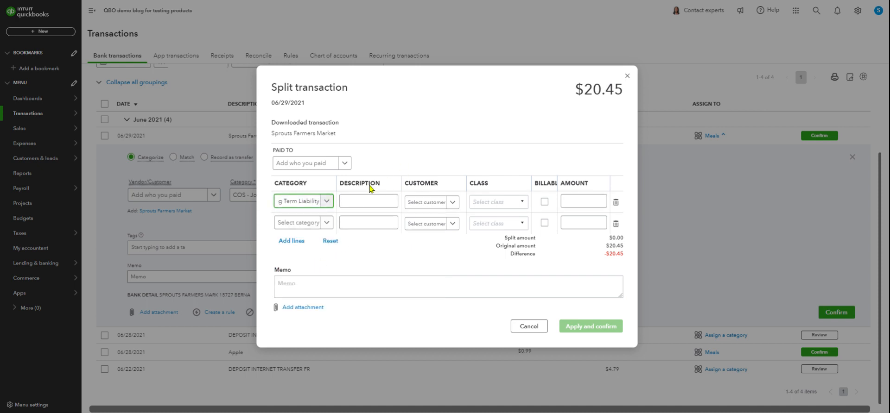
{"action": "left_click", "coordinate": [572, 199]}
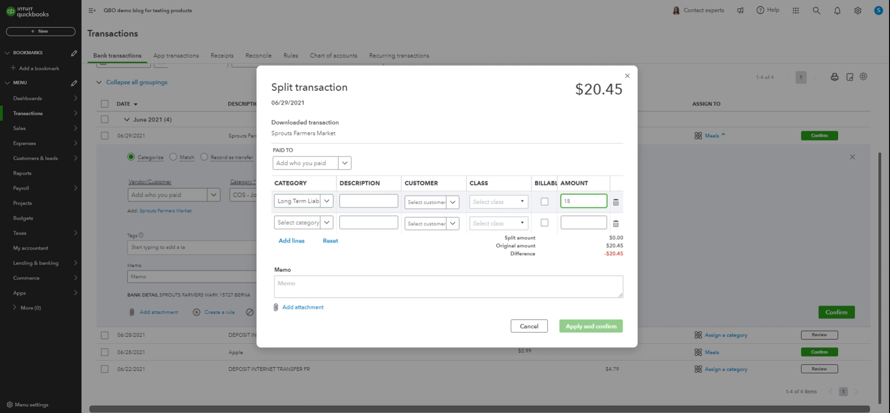
{"action": "left_click", "coordinate": [514, 123]}
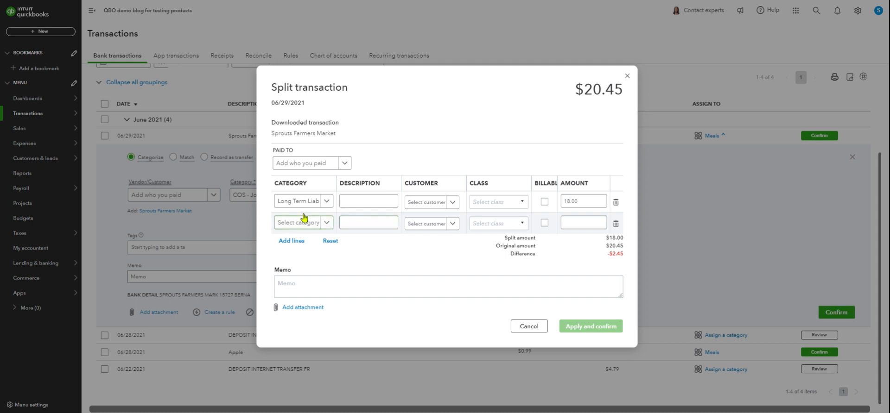
Assign the second split line to the Interest Paid category with an amount of 2.45.
{"action": "left_click", "coordinate": [289, 225]}
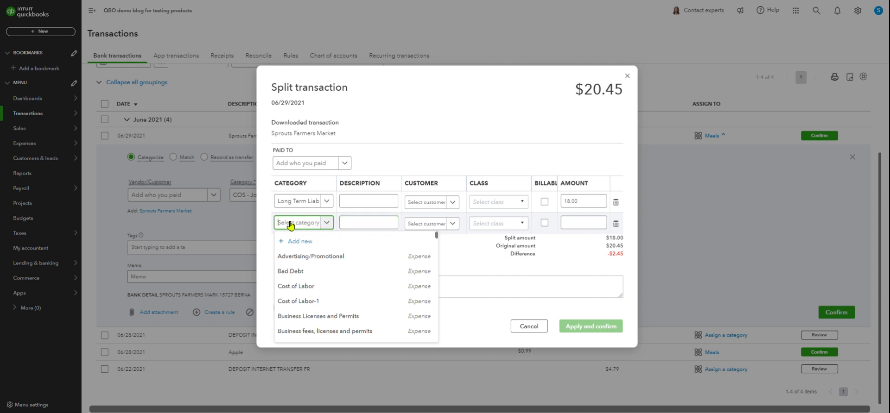
{"action": "type", "text": "int"}
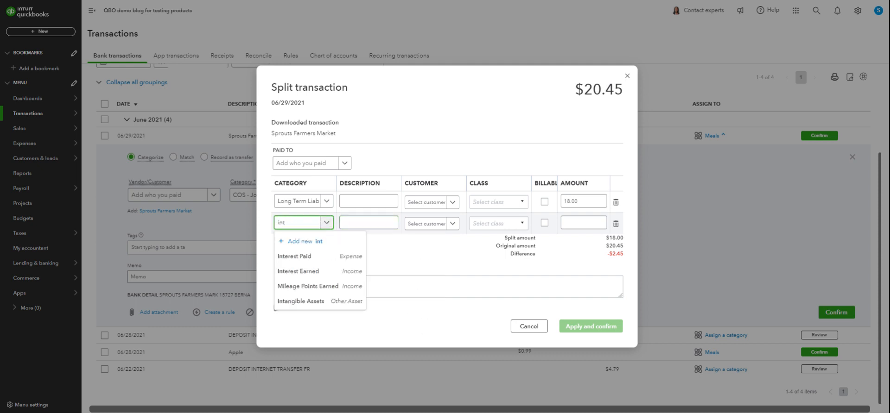
{"action": "left_click", "coordinate": [299, 257]}
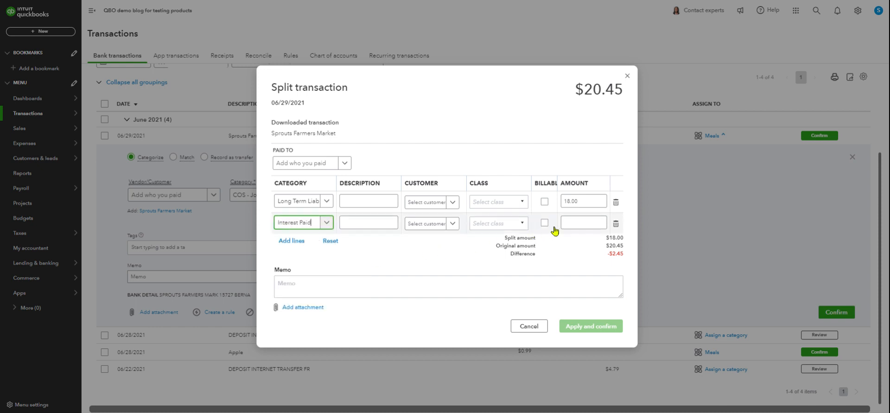
{"action": "left_click", "coordinate": [575, 222]}
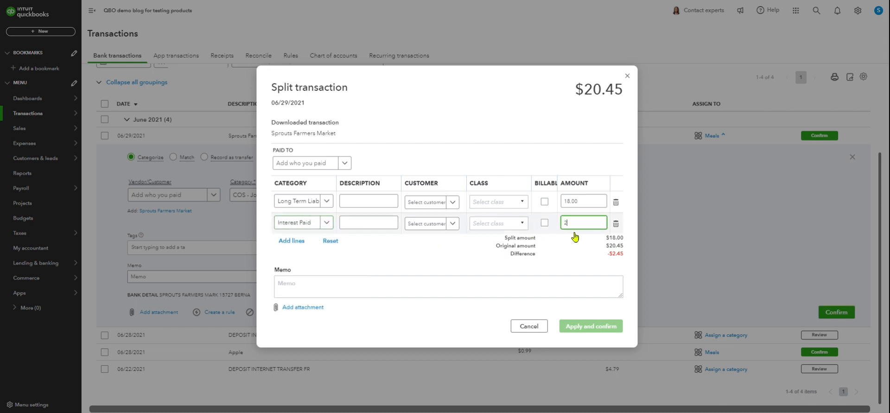
{"action": "type", "text": "2."}
{"action": "left_click", "coordinate": [458, 101]}
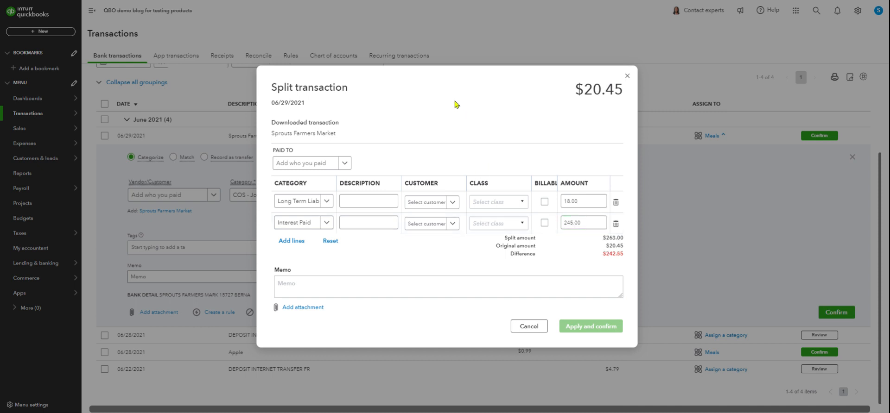
{"action": "left_click", "coordinate": [588, 222]}
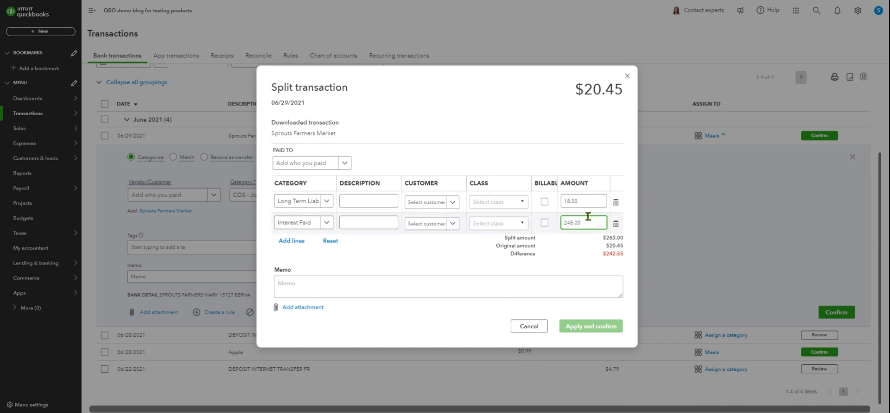
{"action": "key", "text": "BackSpace"}
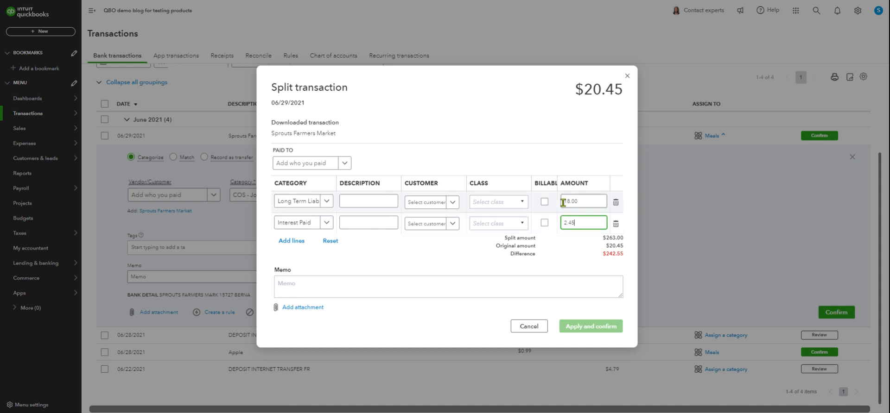
{"action": "left_click", "coordinate": [491, 111]}
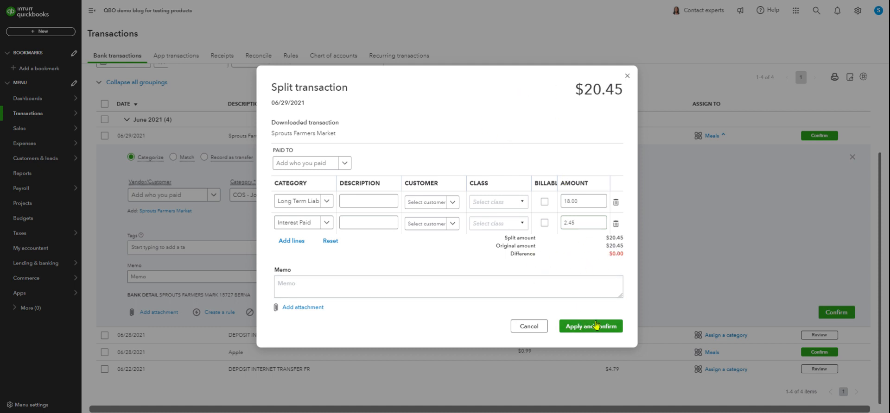
Cancel the split of the Sprouts Farmers Market transaction and close its details.
{"action": "left_click", "coordinate": [481, 280]}
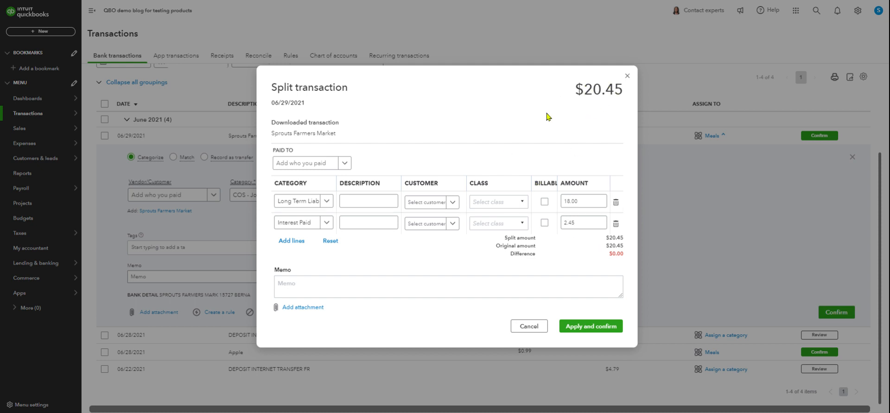
{"action": "left_click", "coordinate": [572, 207]}
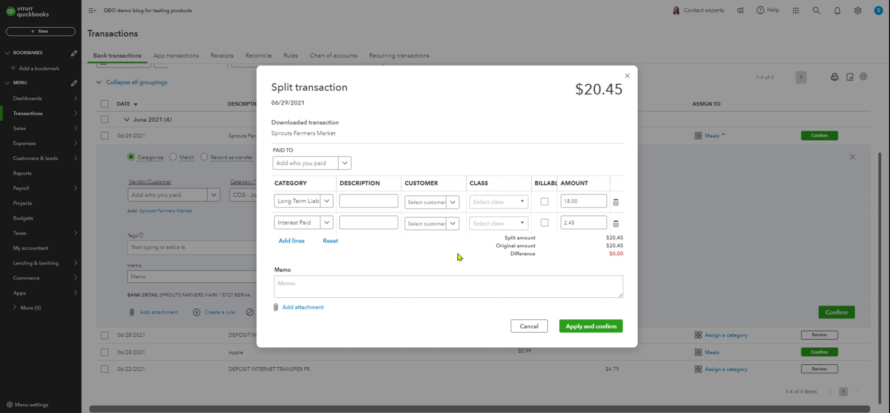
{"action": "left_click", "coordinate": [531, 330]}
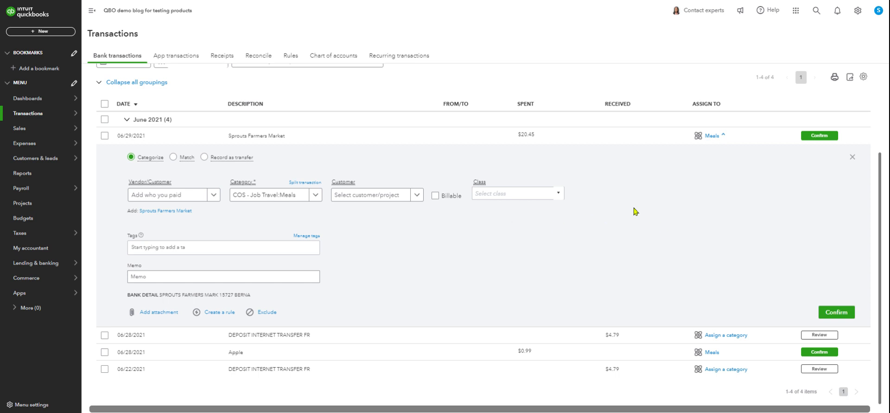
{"action": "left_click", "coordinate": [852, 158]}
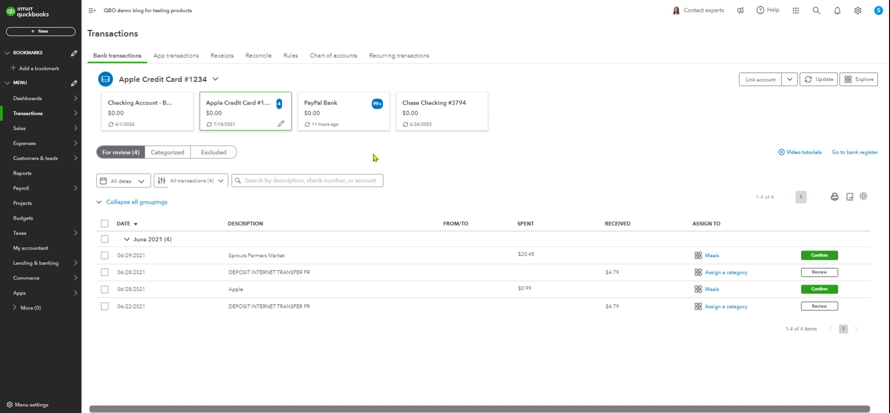
Set the 06/28/2021 internet transfer deposit as a transfer from the Owner's Investments account under Owner's Equity.
{"action": "mouse_move", "coordinate": [54, 187]}
{"action": "mouse_move", "coordinate": [47, 166]}
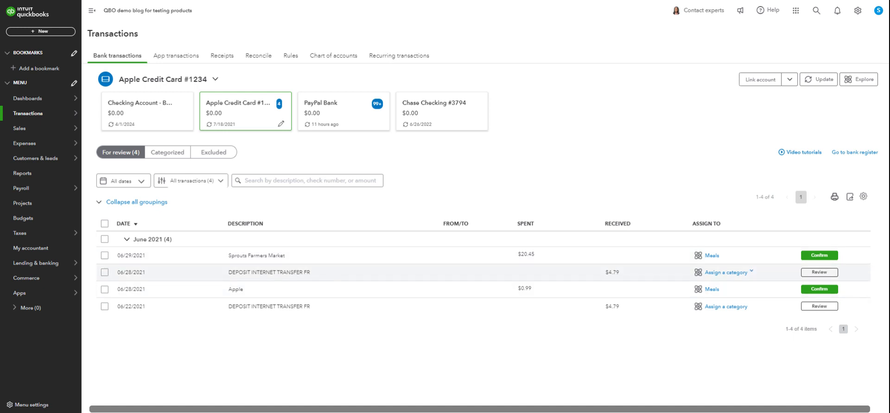
{"action": "left_click", "coordinate": [338, 273]}
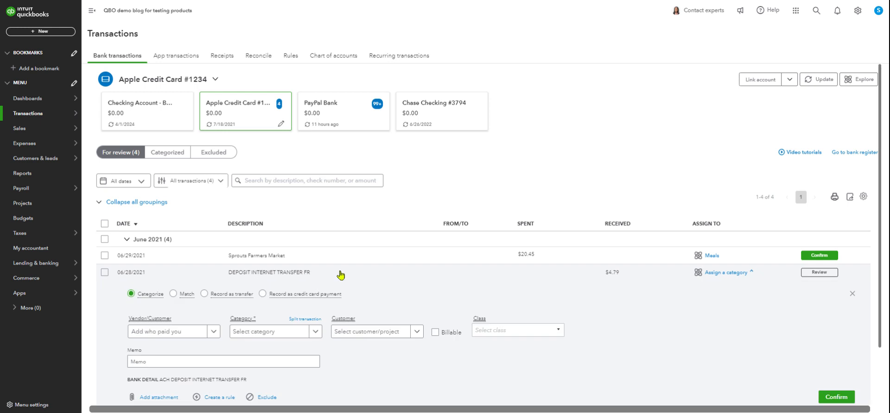
{"action": "scroll", "coordinate": [628, 151], "scroll_direction": "down", "scroll_amount": 2}
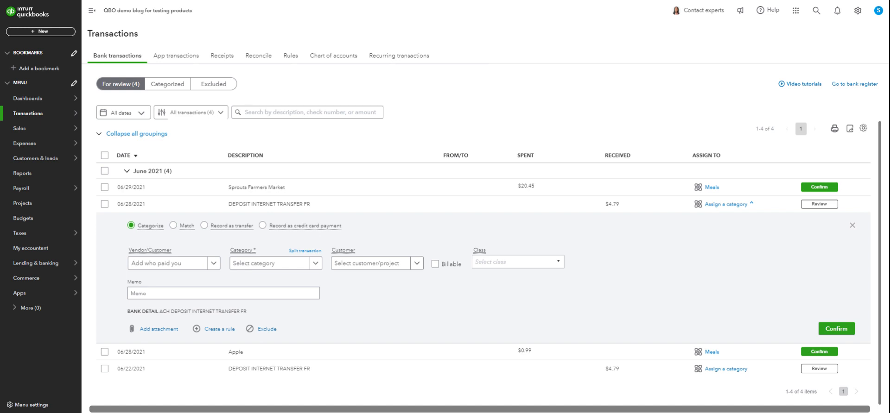
{"action": "left_click", "coordinate": [205, 226]}
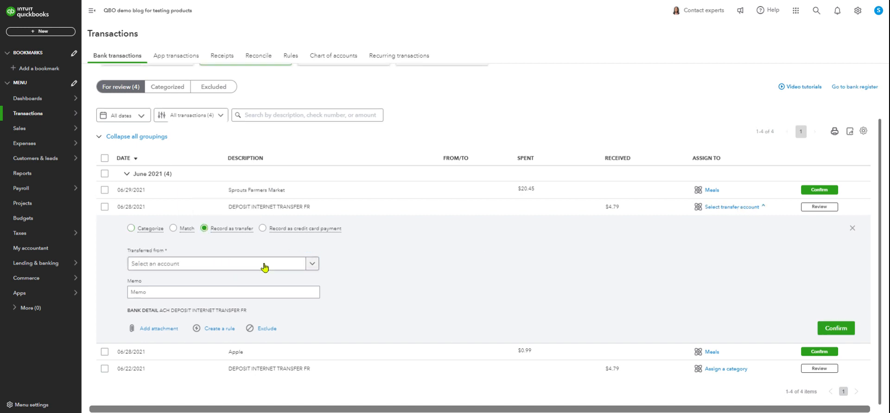
{"action": "left_click", "coordinate": [317, 266]}
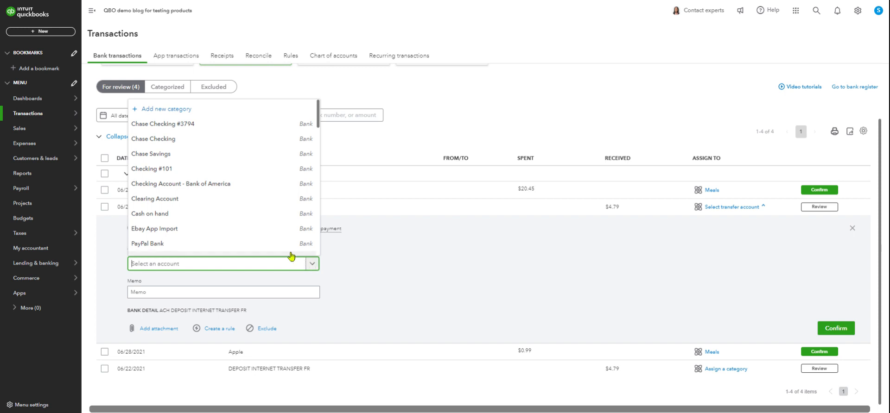
{"action": "scroll", "coordinate": [240, 203], "scroll_direction": "down", "scroll_amount": 3}
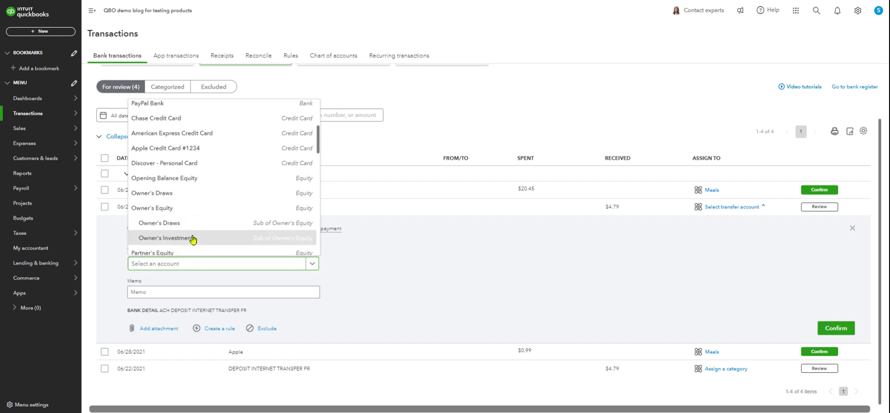
{"action": "left_click", "coordinate": [194, 238]}
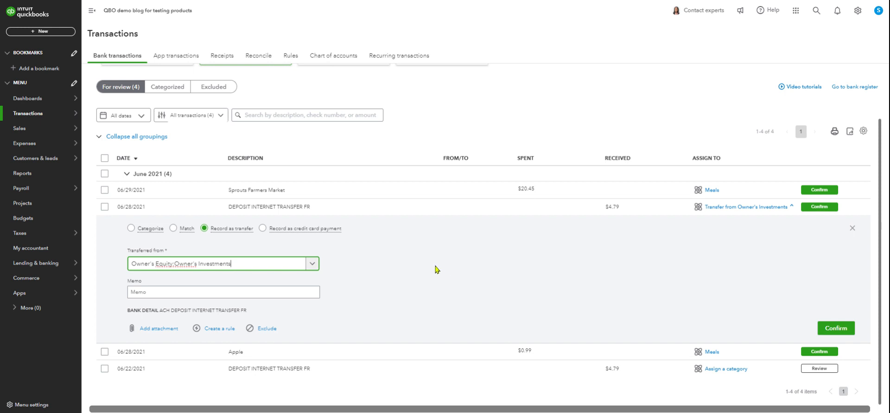
Close the deposit's transfer details and filter the chart of accounts by "equity".
{"action": "left_click", "coordinate": [852, 228]}
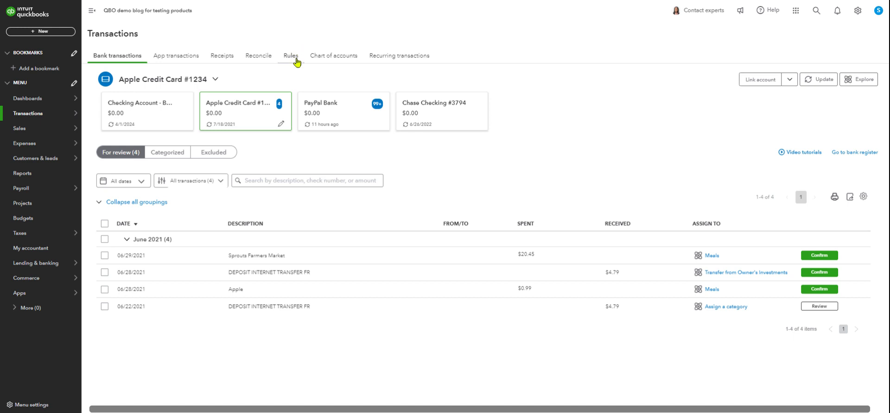
{"action": "mouse_move", "coordinate": [28, 100]}
{"action": "left_click", "coordinate": [333, 62]}
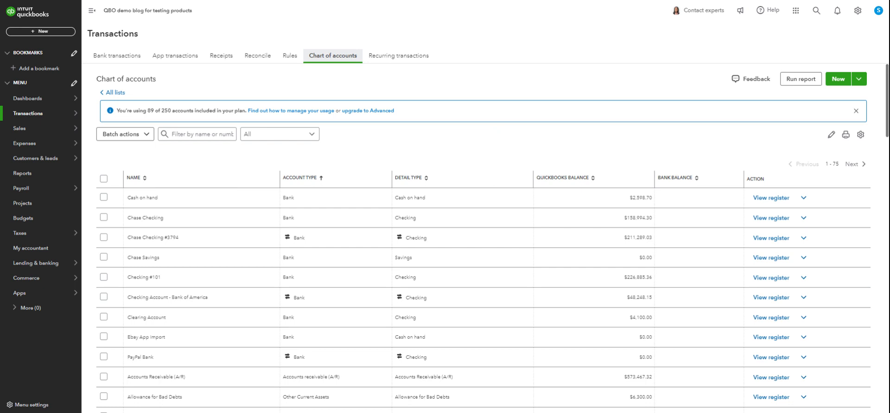
{"action": "left_click", "coordinate": [200, 135]}
{"action": "type", "text": "equity"}
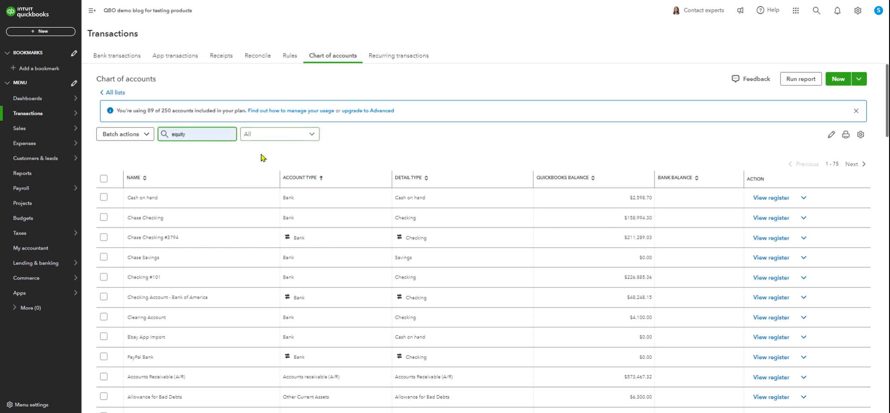
{"action": "key", "text": "Return"}
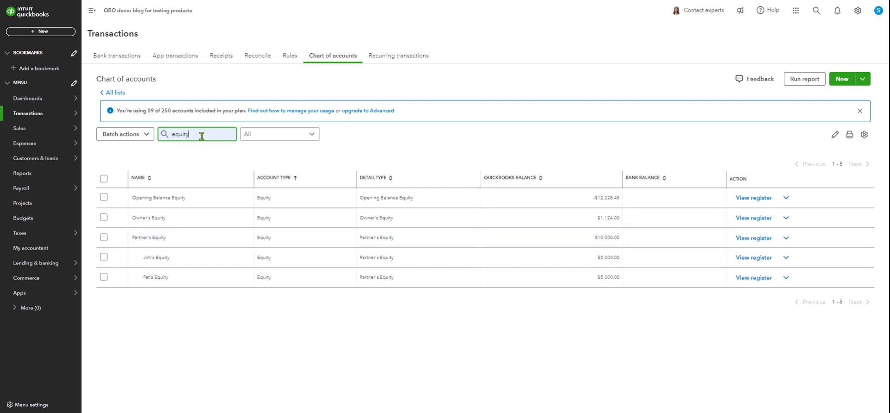
Clear and re-enter the "equity" filter in the chart of accounts, and open the register of the Owner's Equity account.
{"action": "key", "text": "BackSpace"}
{"action": "key", "text": "BackSpace"}
{"action": "key", "text": "BackSpace"}
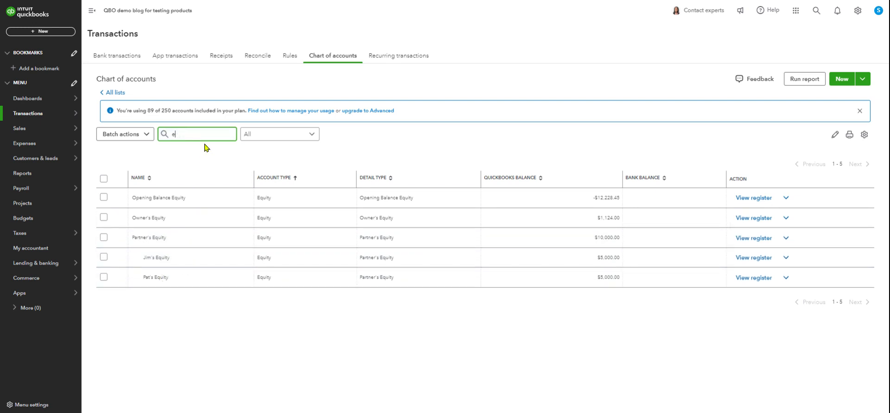
{"action": "key", "text": "BackSpace"}
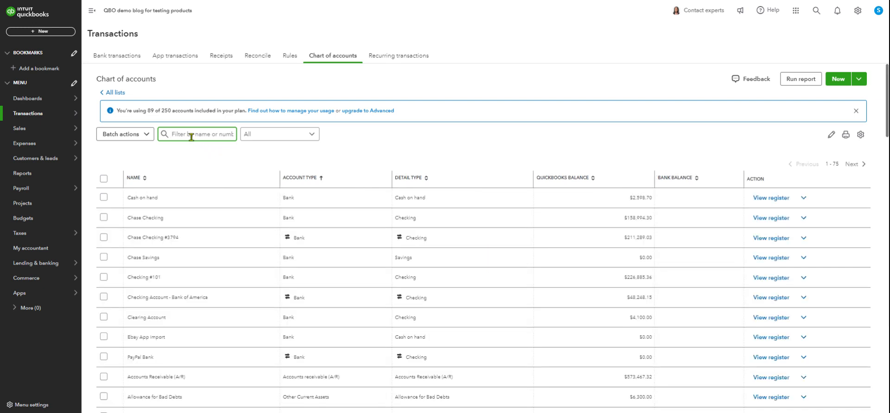
{"action": "type", "text": "equi"}
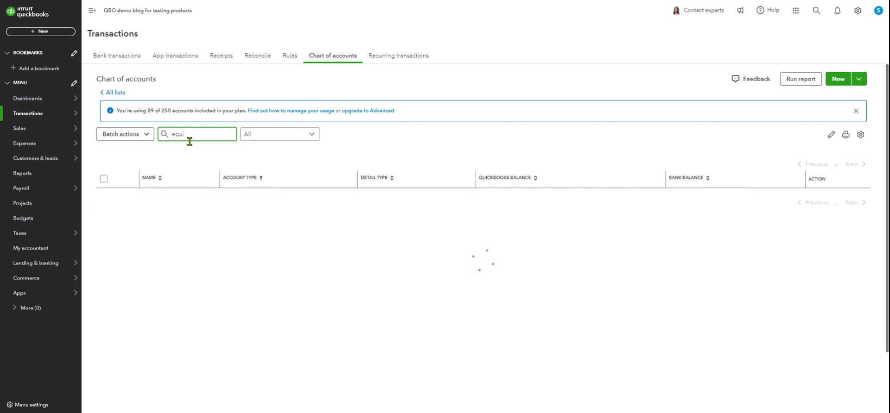
{"action": "type", "text": "ty"}
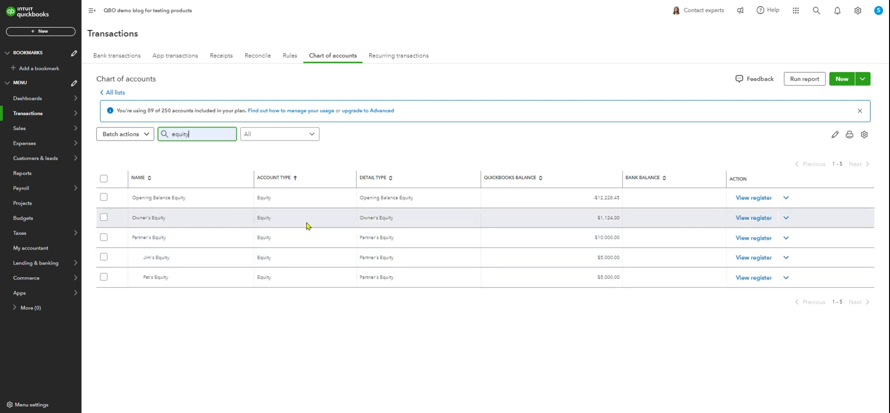
{"action": "left_click", "coordinate": [745, 219]}
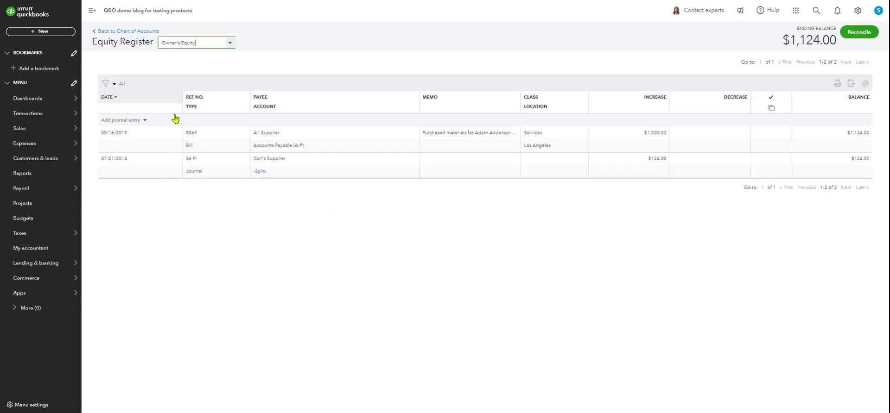
Add a journal entry to the Owner's Equity register and fill in the payee's name.
{"action": "left_click", "coordinate": [145, 121]}
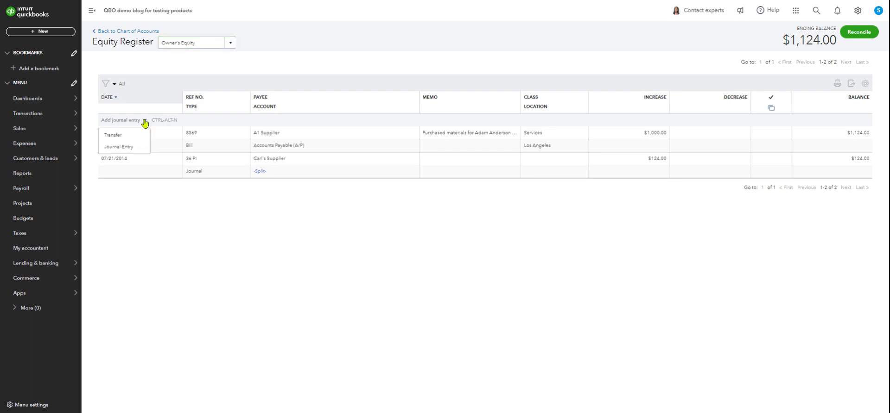
{"action": "left_click", "coordinate": [121, 146]}
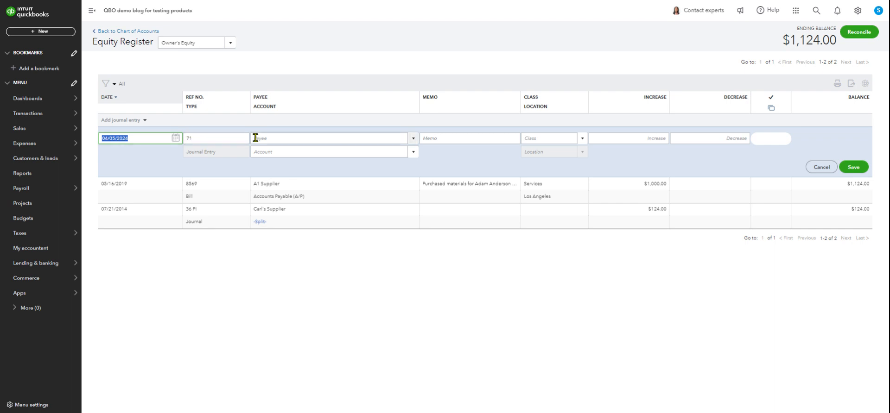
{"action": "left_click", "coordinate": [287, 136]}
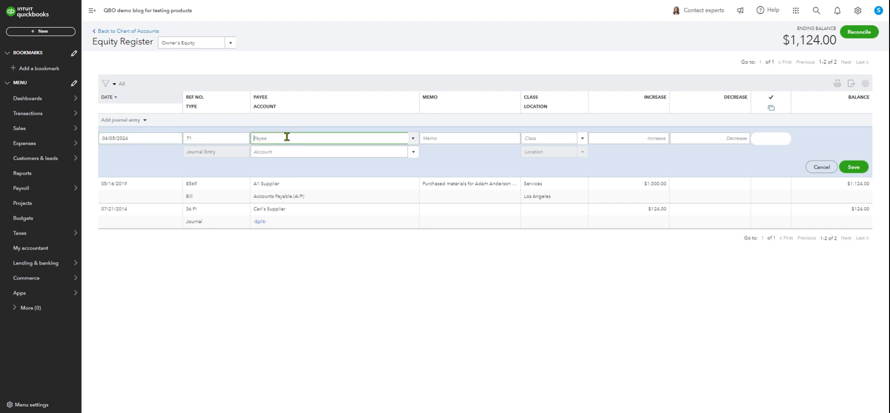
{"action": "type", "text": "Jac"}
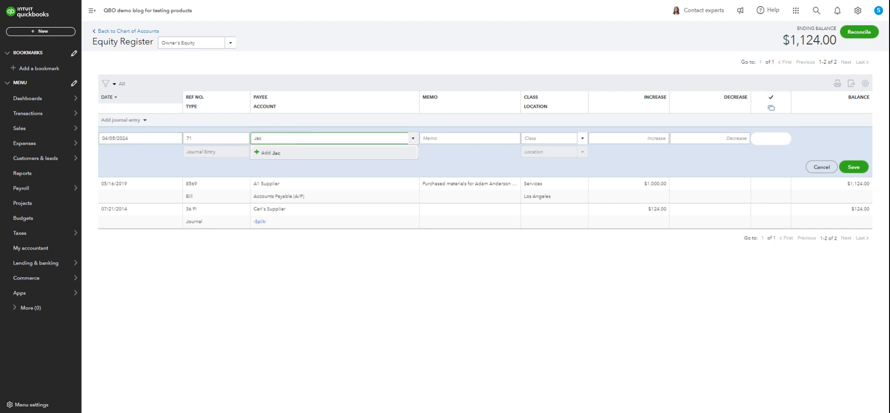